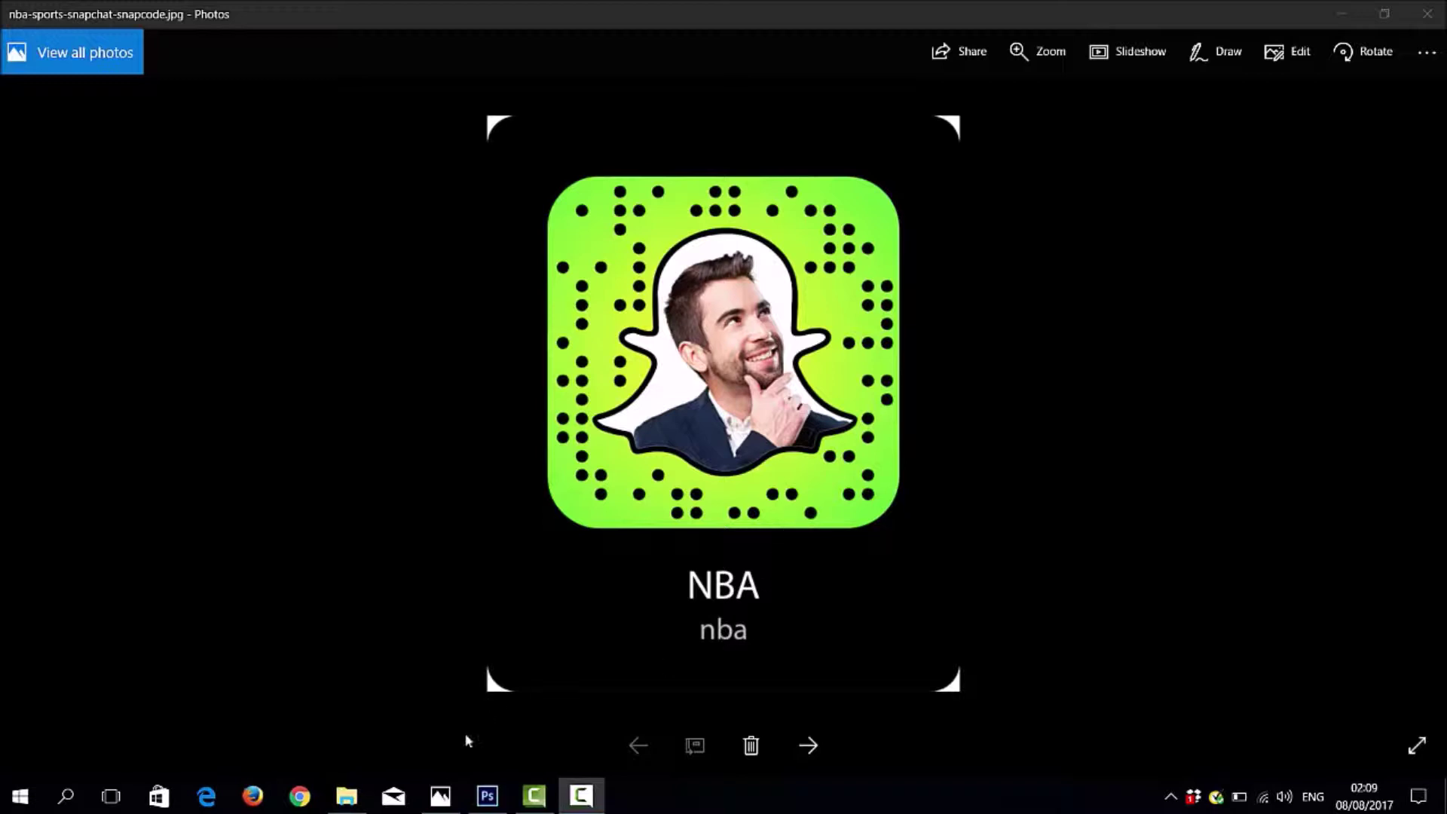
Step: Preview the finished snapcode and the plain yellow snapcode in Windows Photos, then close the viewer
click(444, 801)
click(346, 796)
double_click(325, 188)
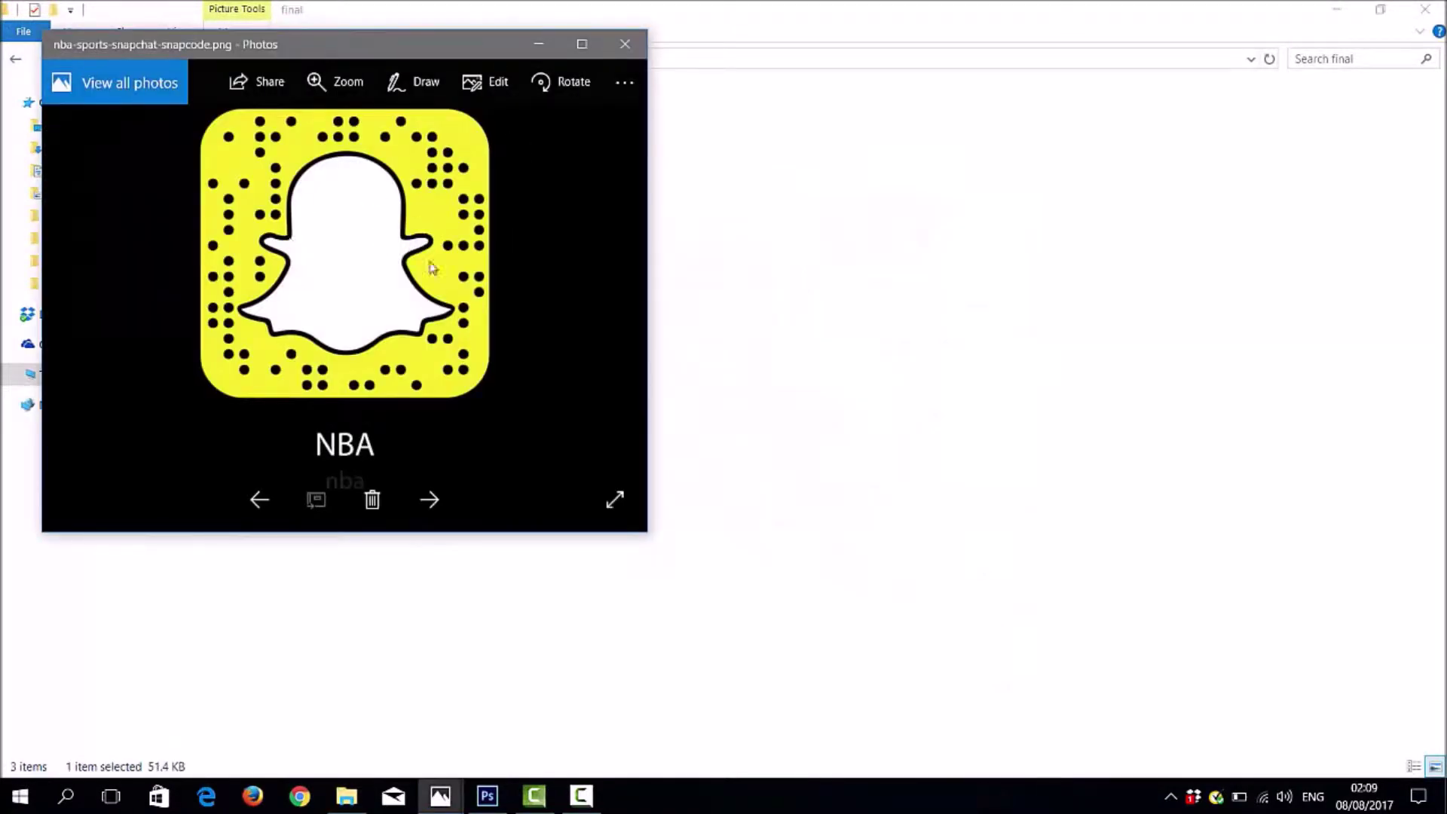
click(625, 44)
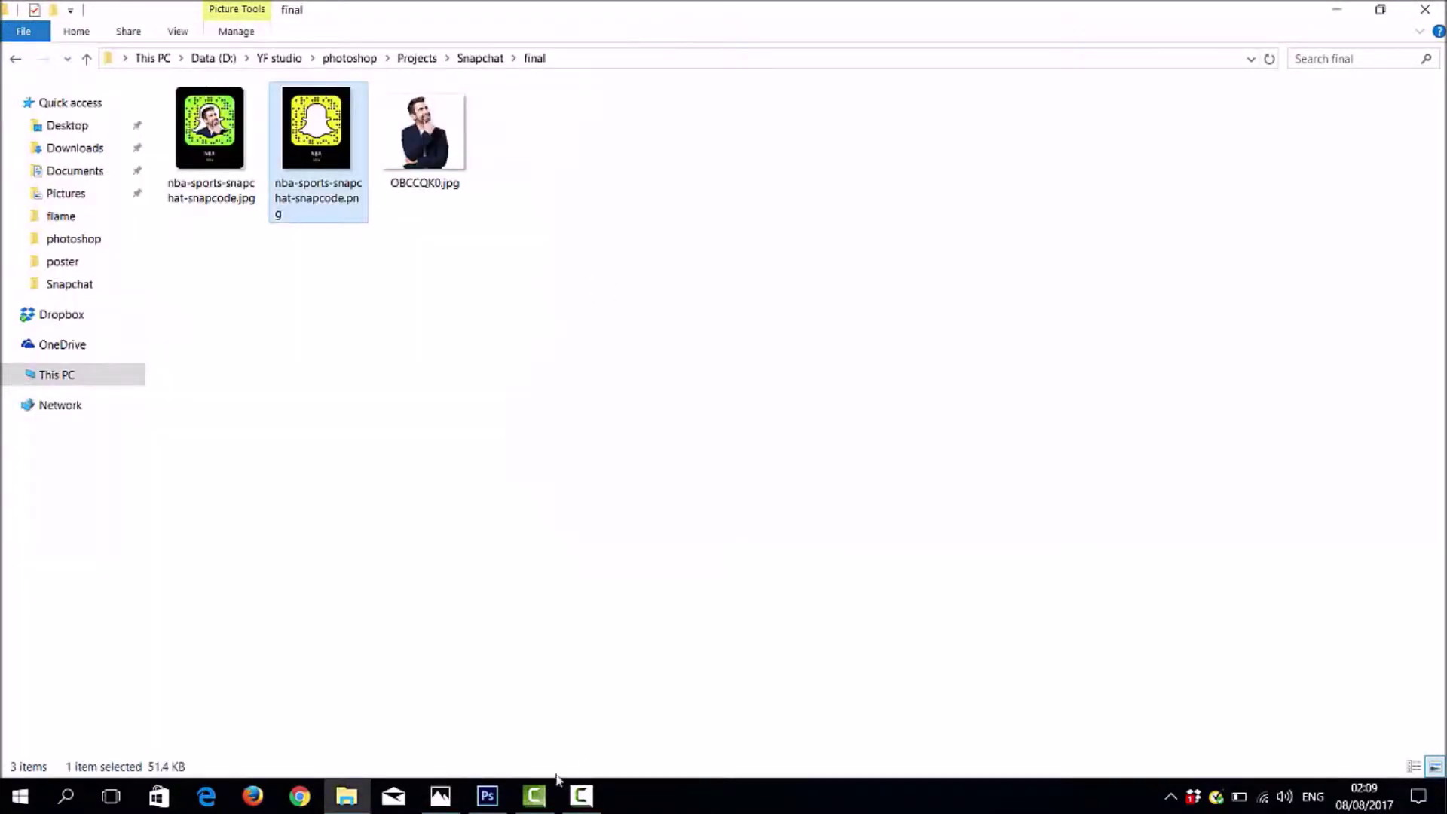
click(487, 797)
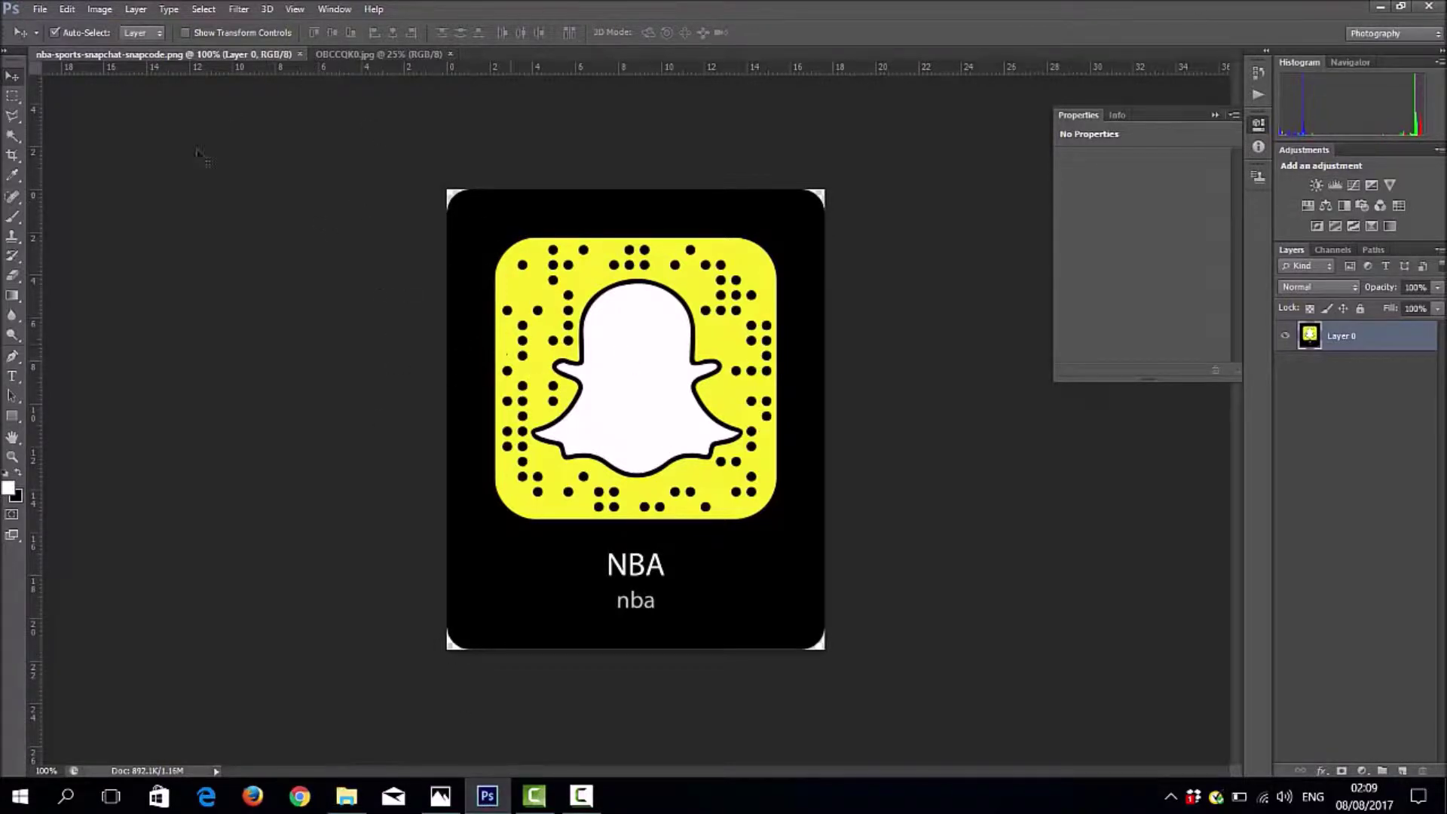
Step: Return to the open yellow snapcode document, cancelling File > Open without loading a file
click(39, 9)
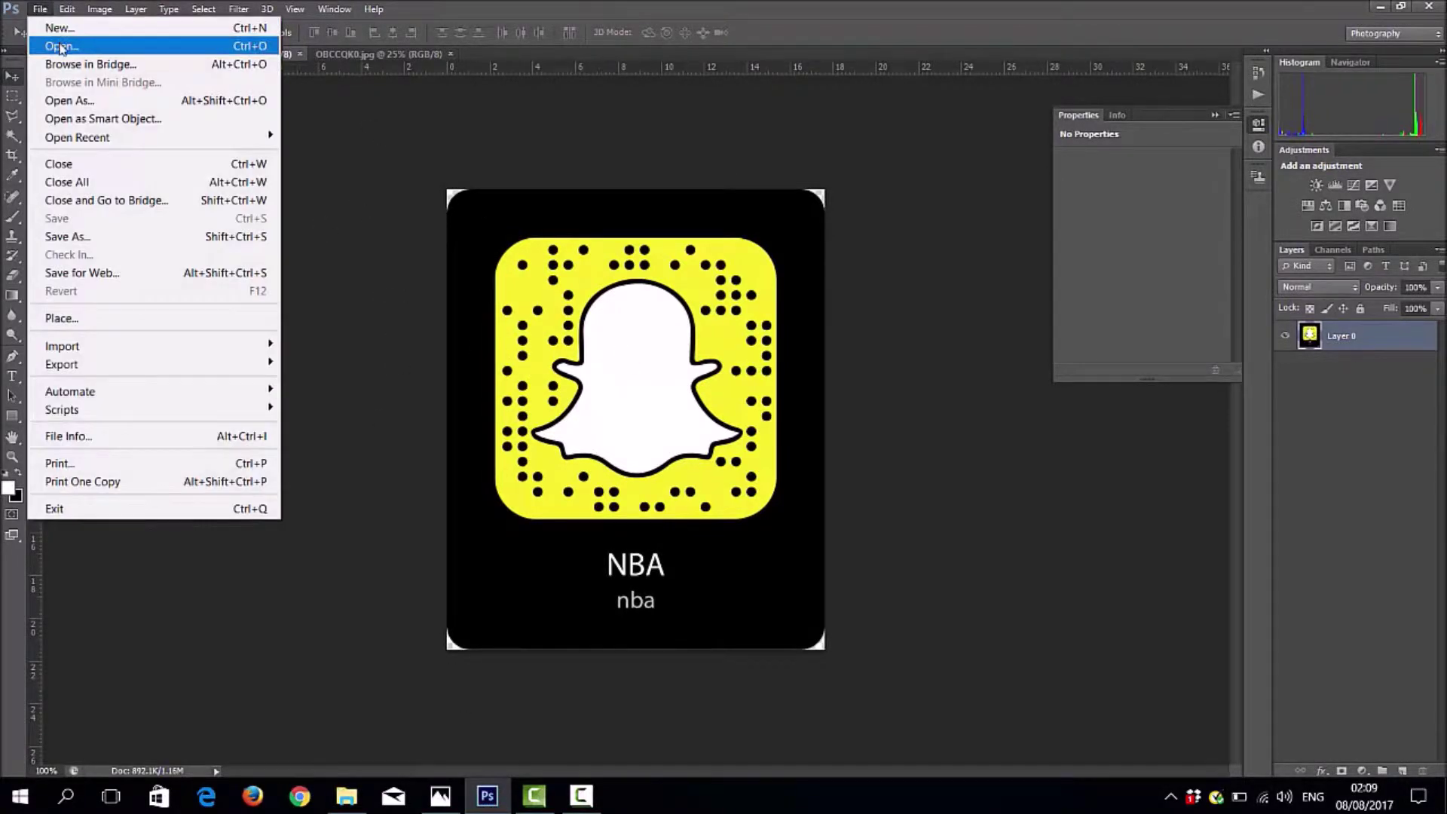
click(62, 46)
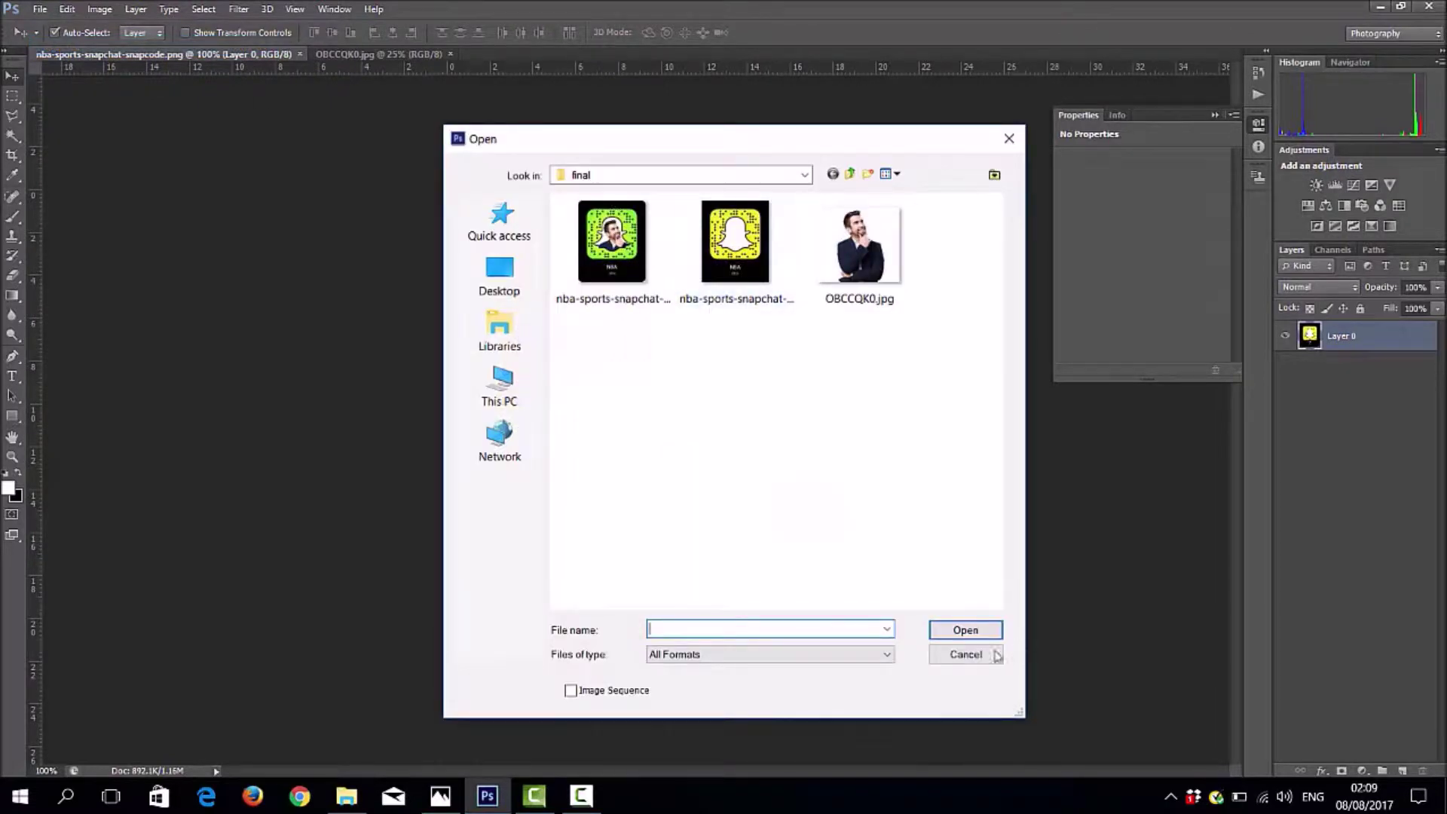
click(965, 654)
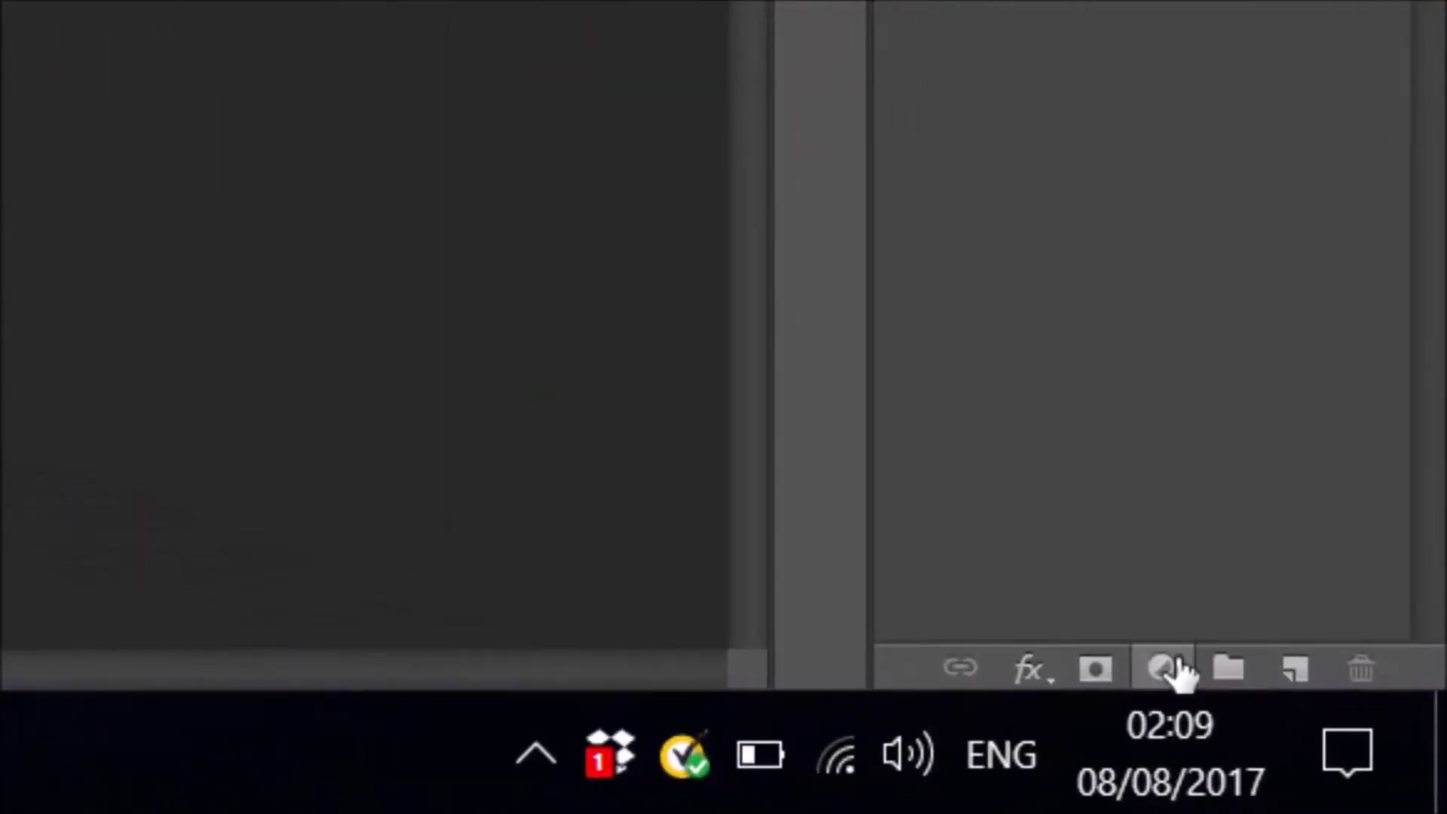
click(1168, 669)
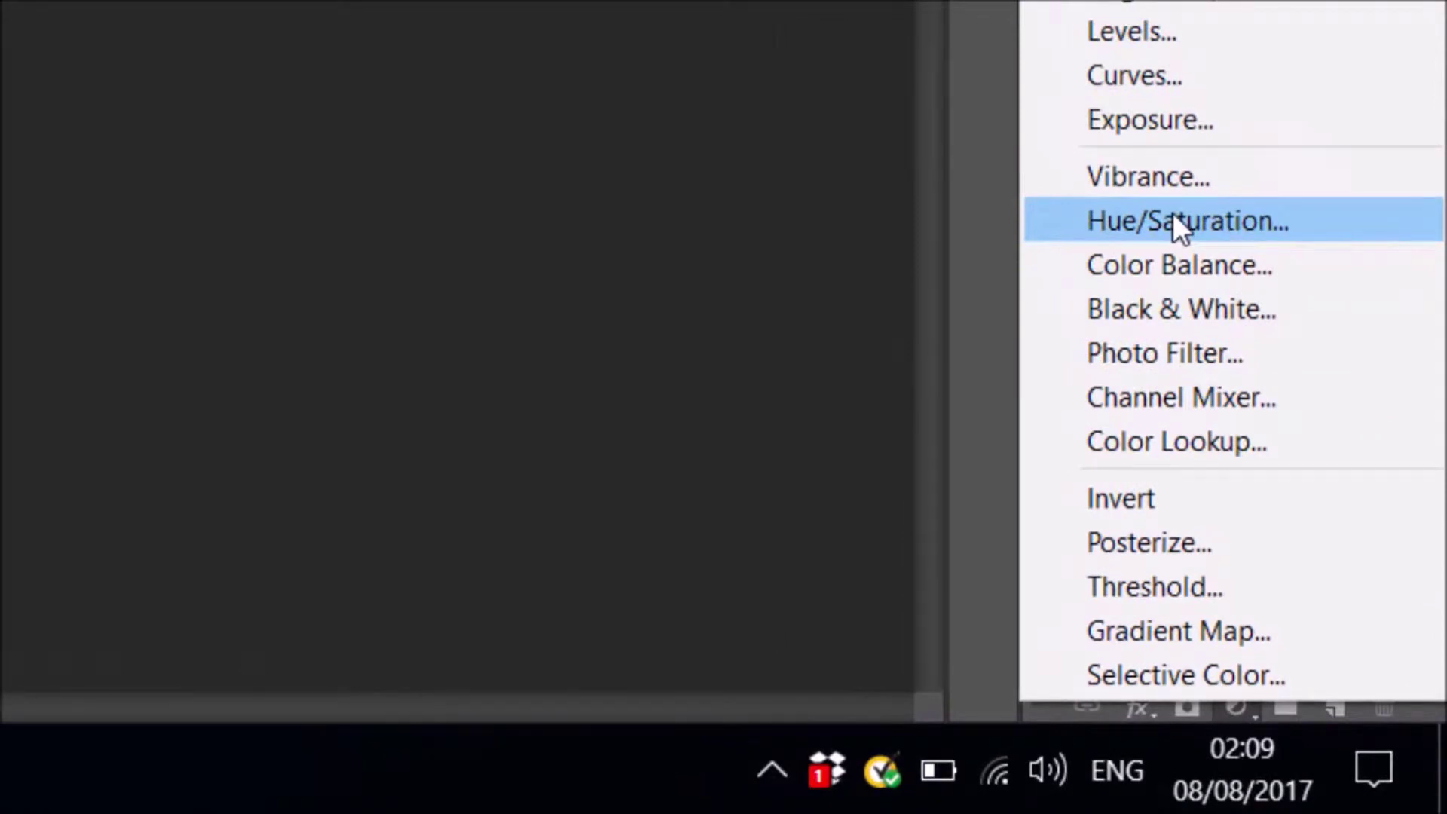
Step: Add a Hue/Saturation adjustment layer with Hue -126, turning the yellow background purple
click(1174, 216)
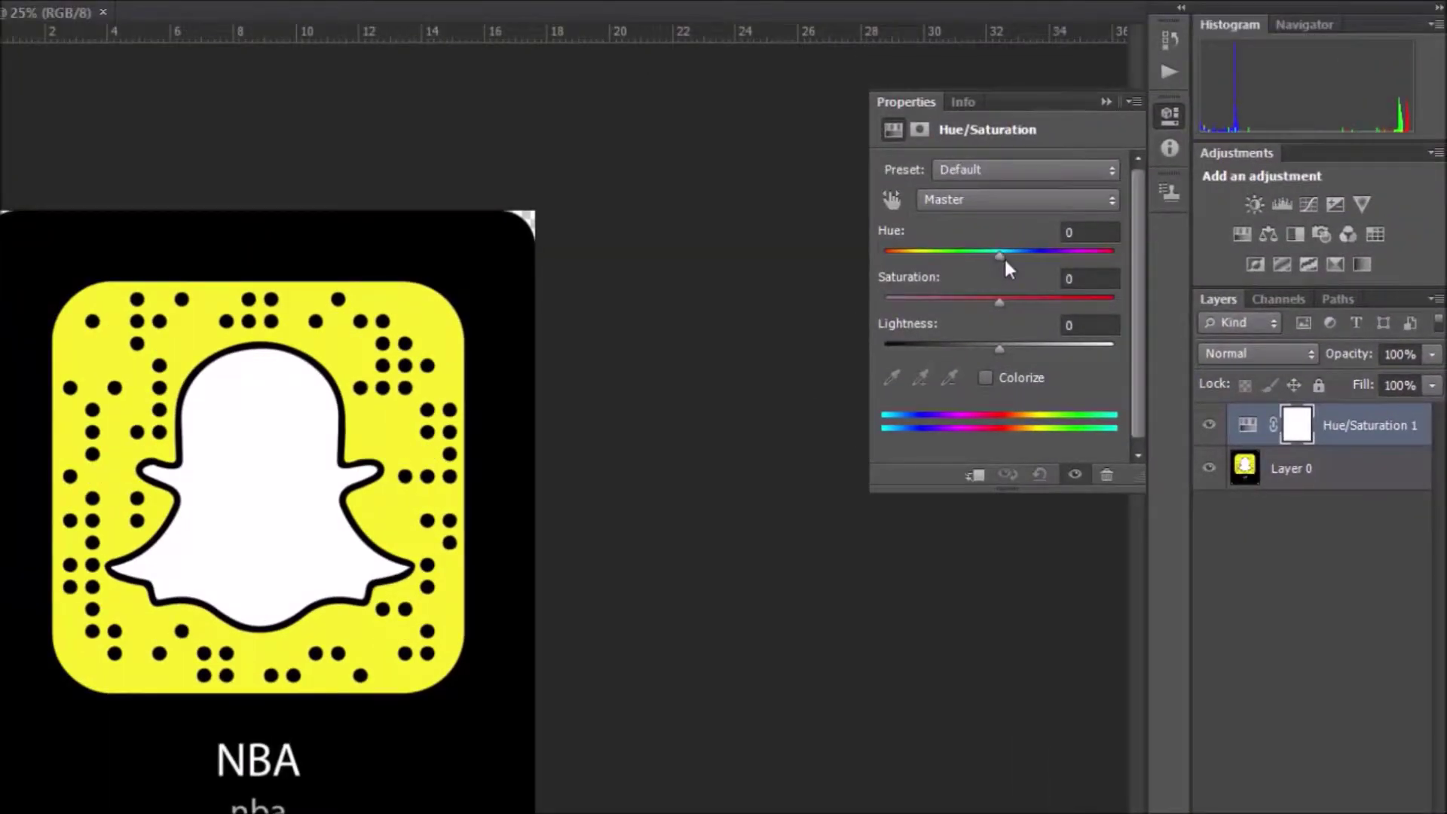
drag(999, 257, 953, 257)
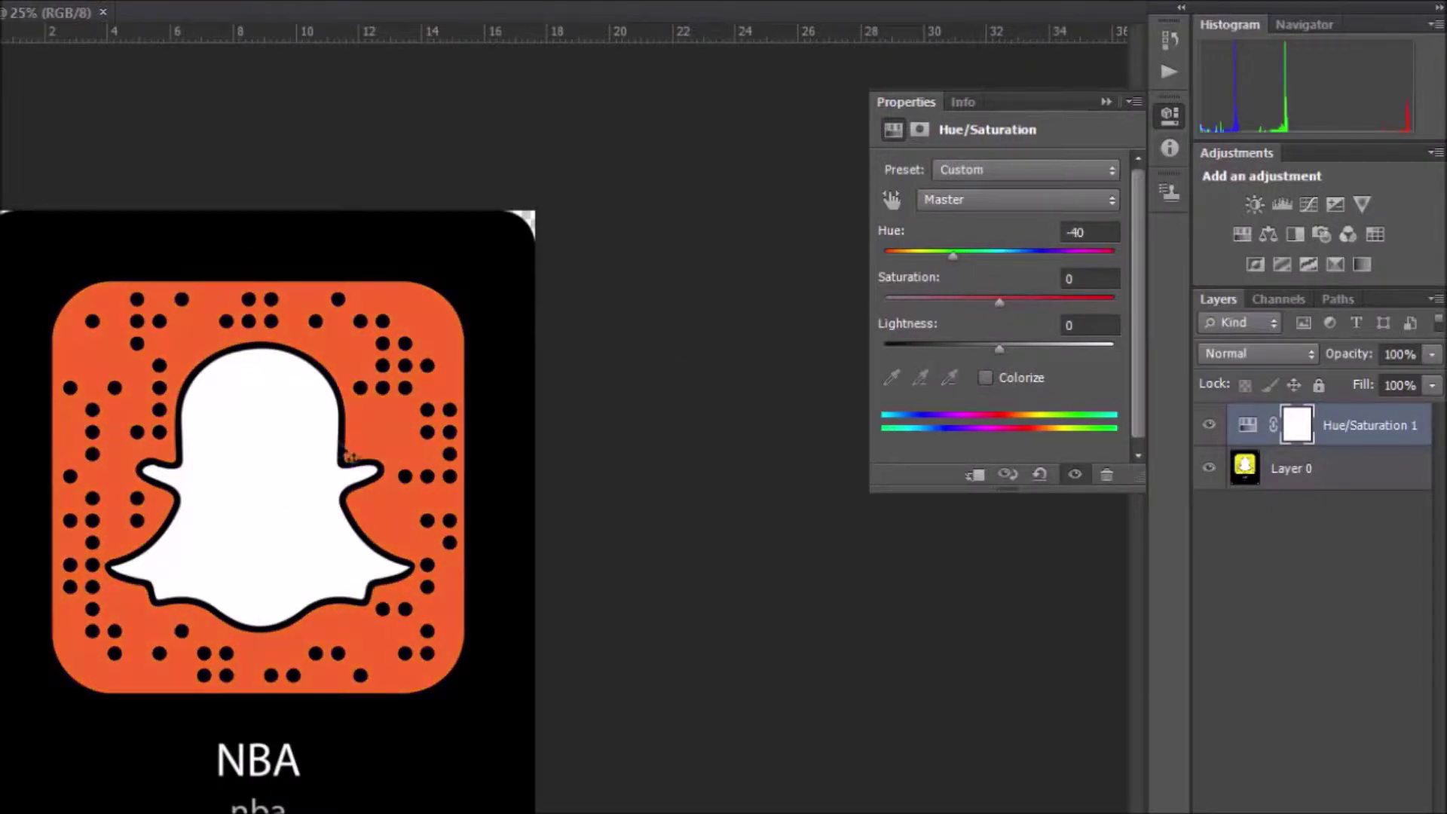
mouse_move(947, 256)
mouse_down()
mouse_move(1093, 263)
mouse_move(969, 259)
mouse_move(983, 256)
mouse_up()
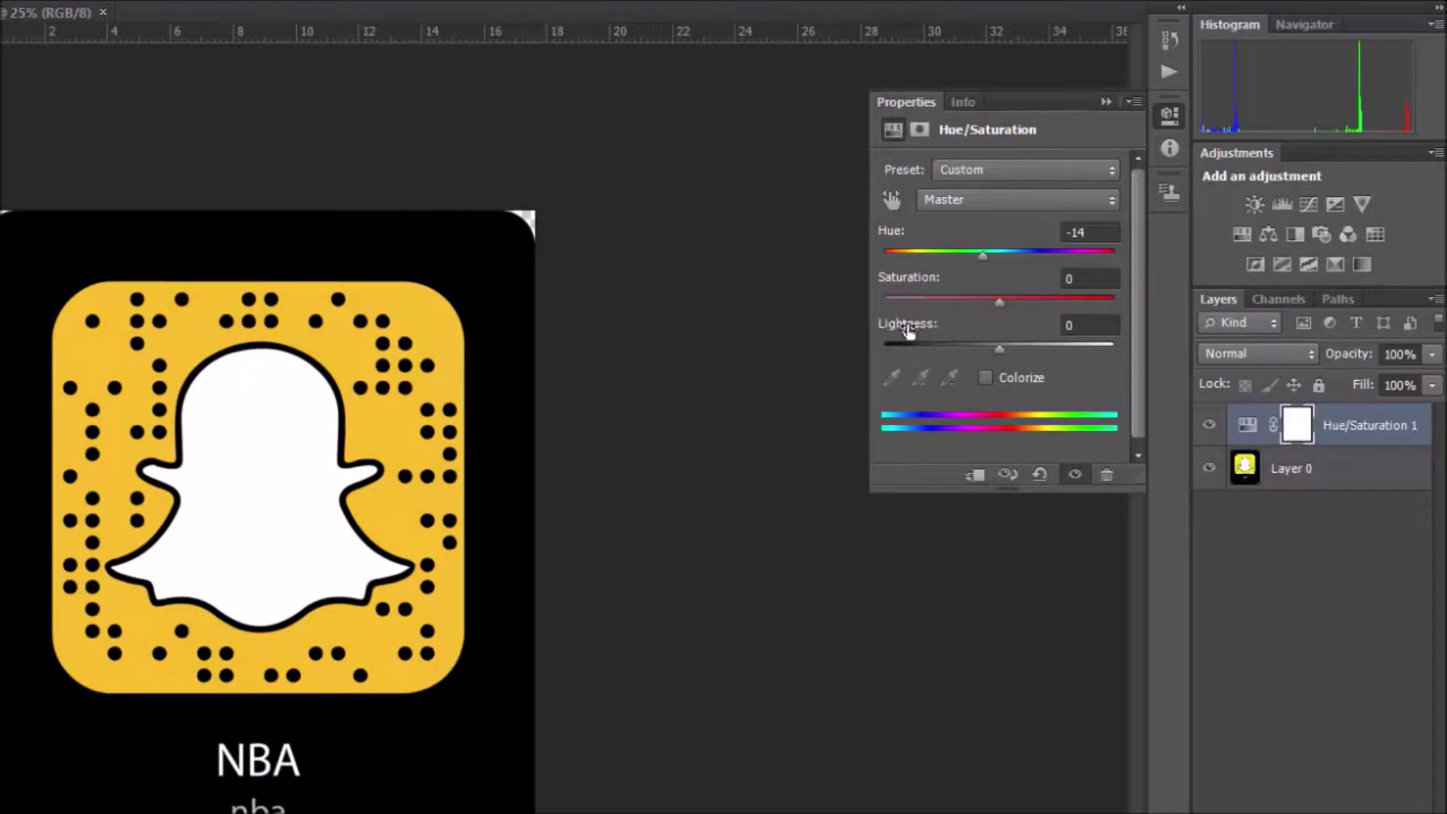
click(1056, 323)
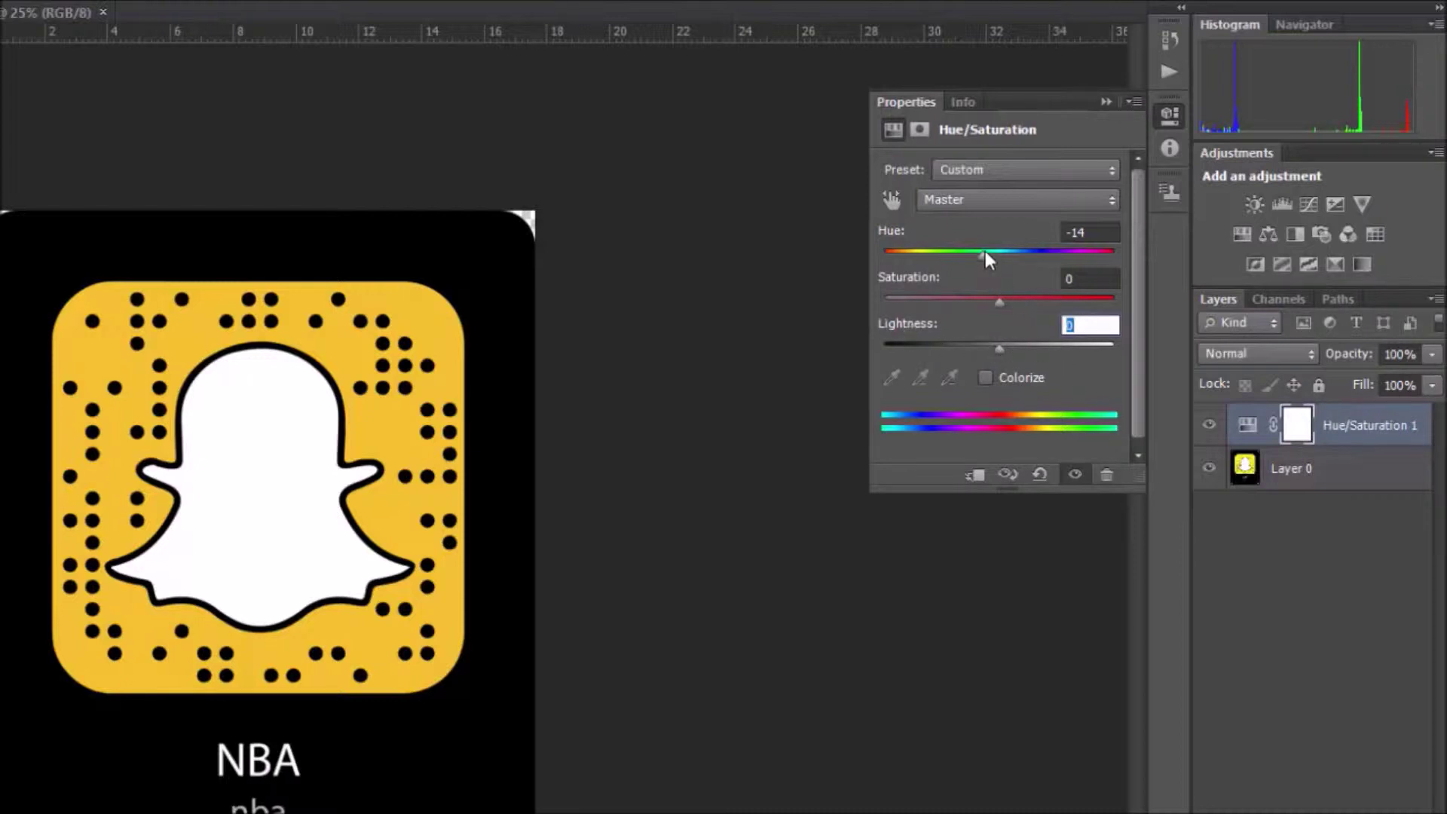
drag(984, 253, 910, 264)
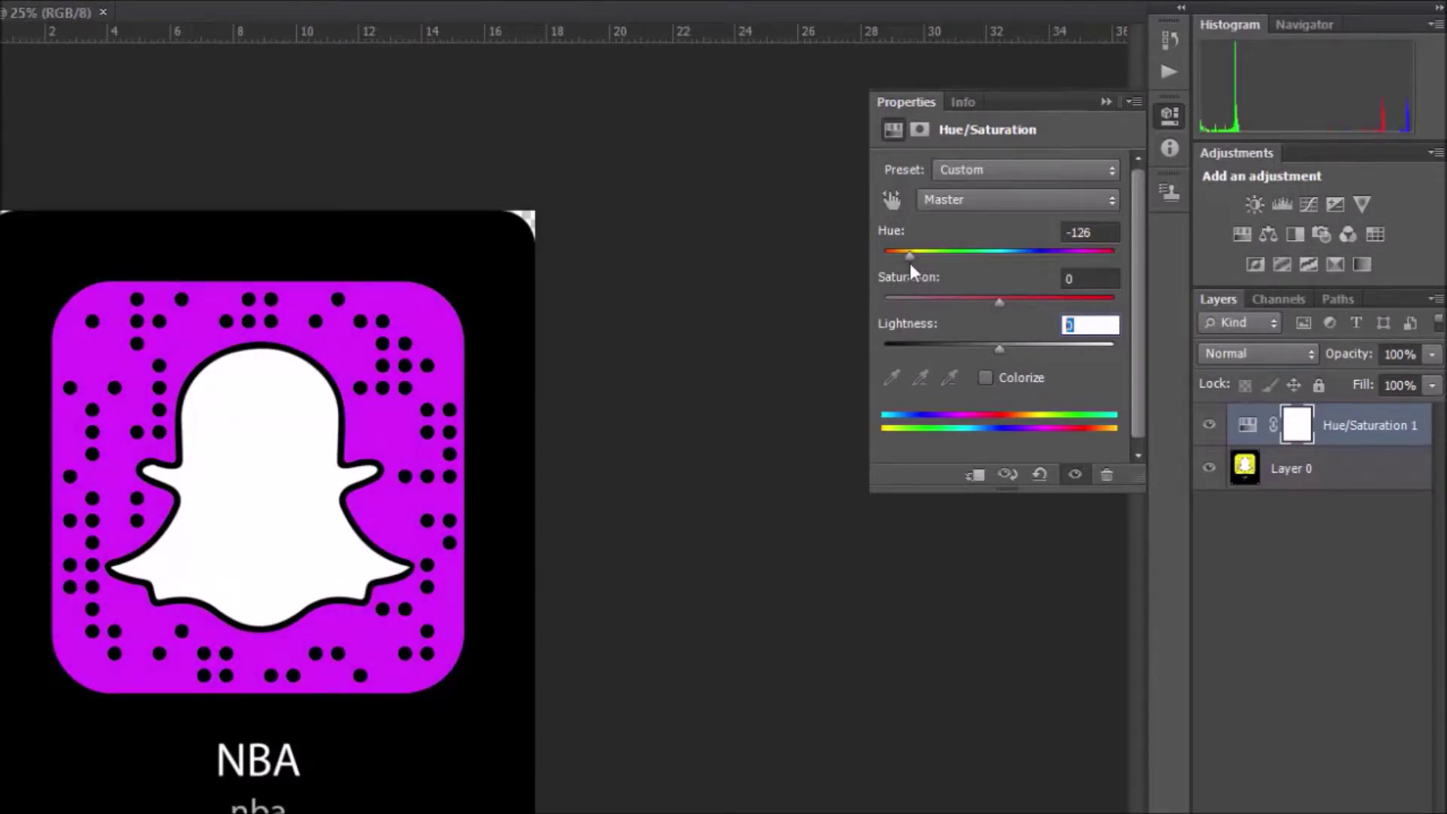
click(1370, 627)
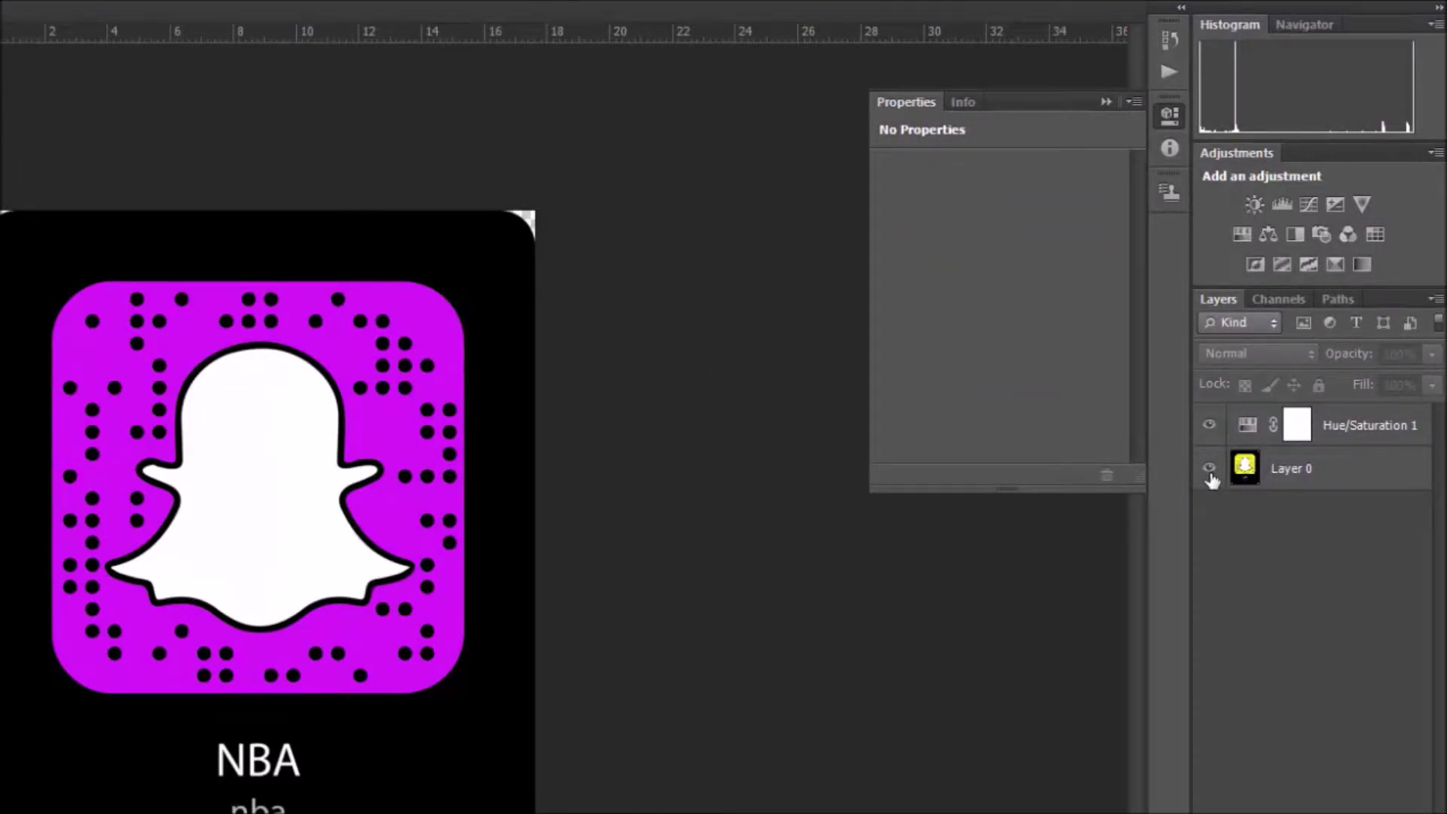
click(1298, 434)
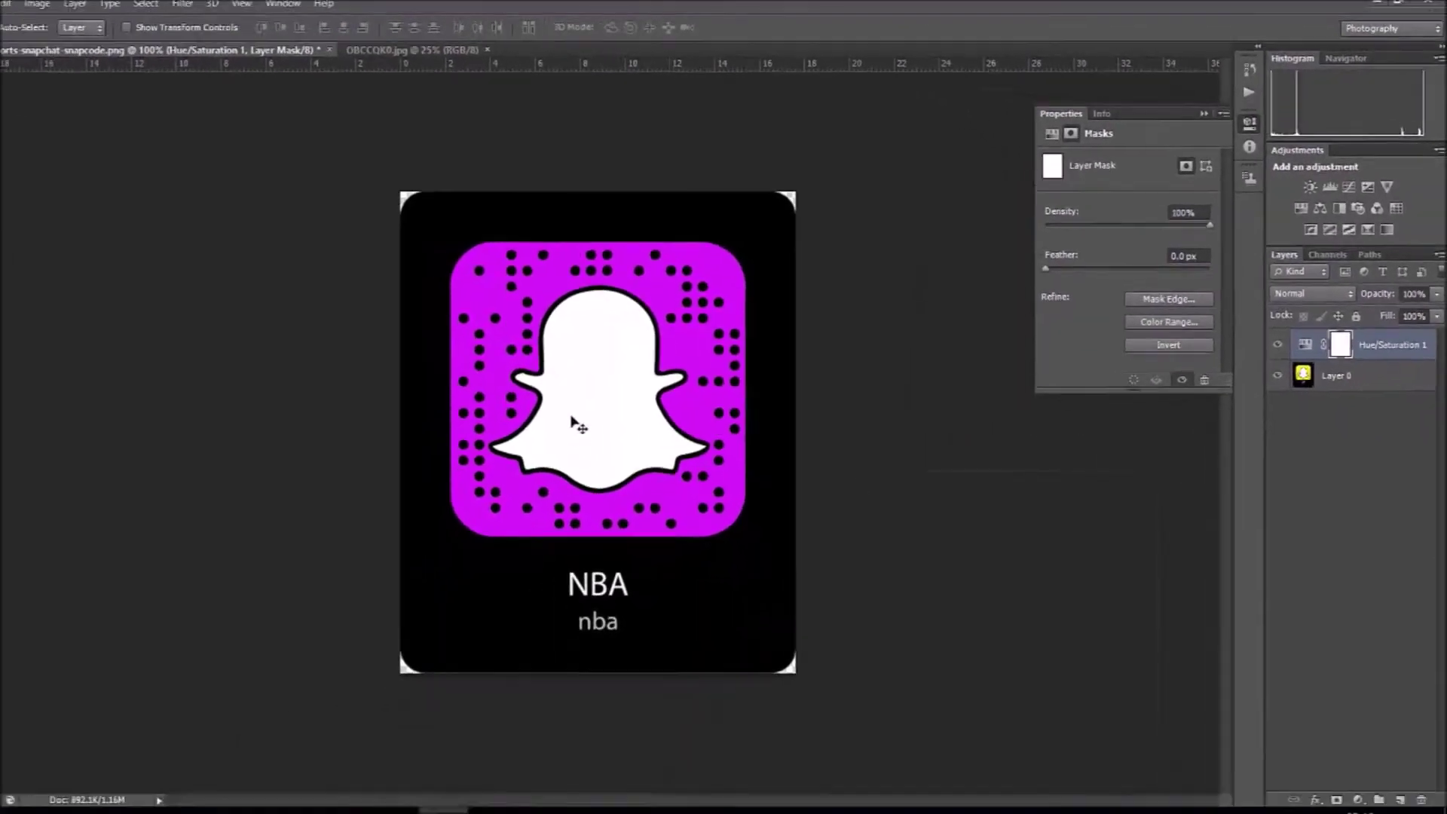
Step: Draw a radial gradient on the Hue/Saturation mask, fading purple edges into an orange-pink centre
click(11, 299)
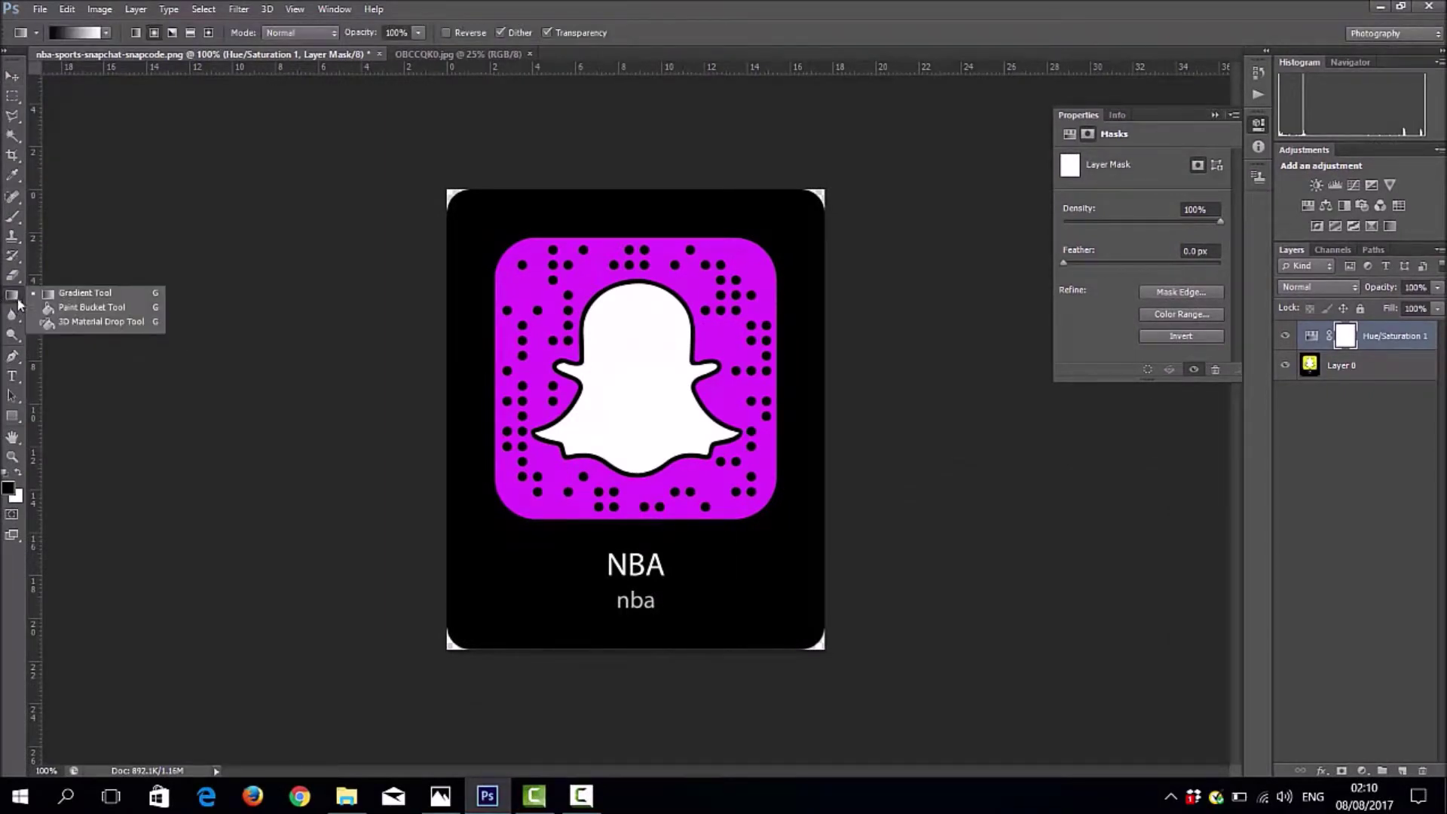
click(76, 33)
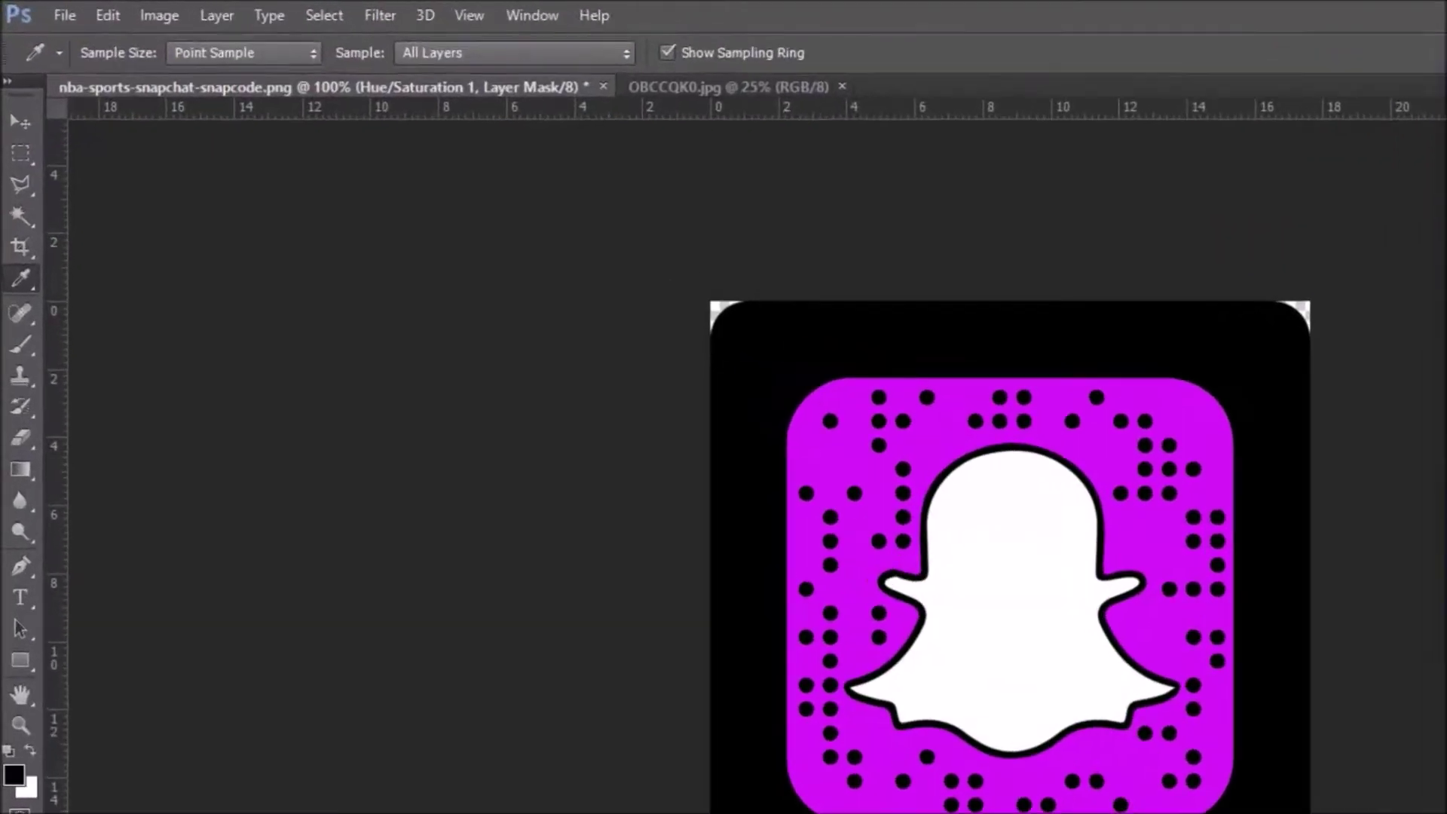
key(Return)
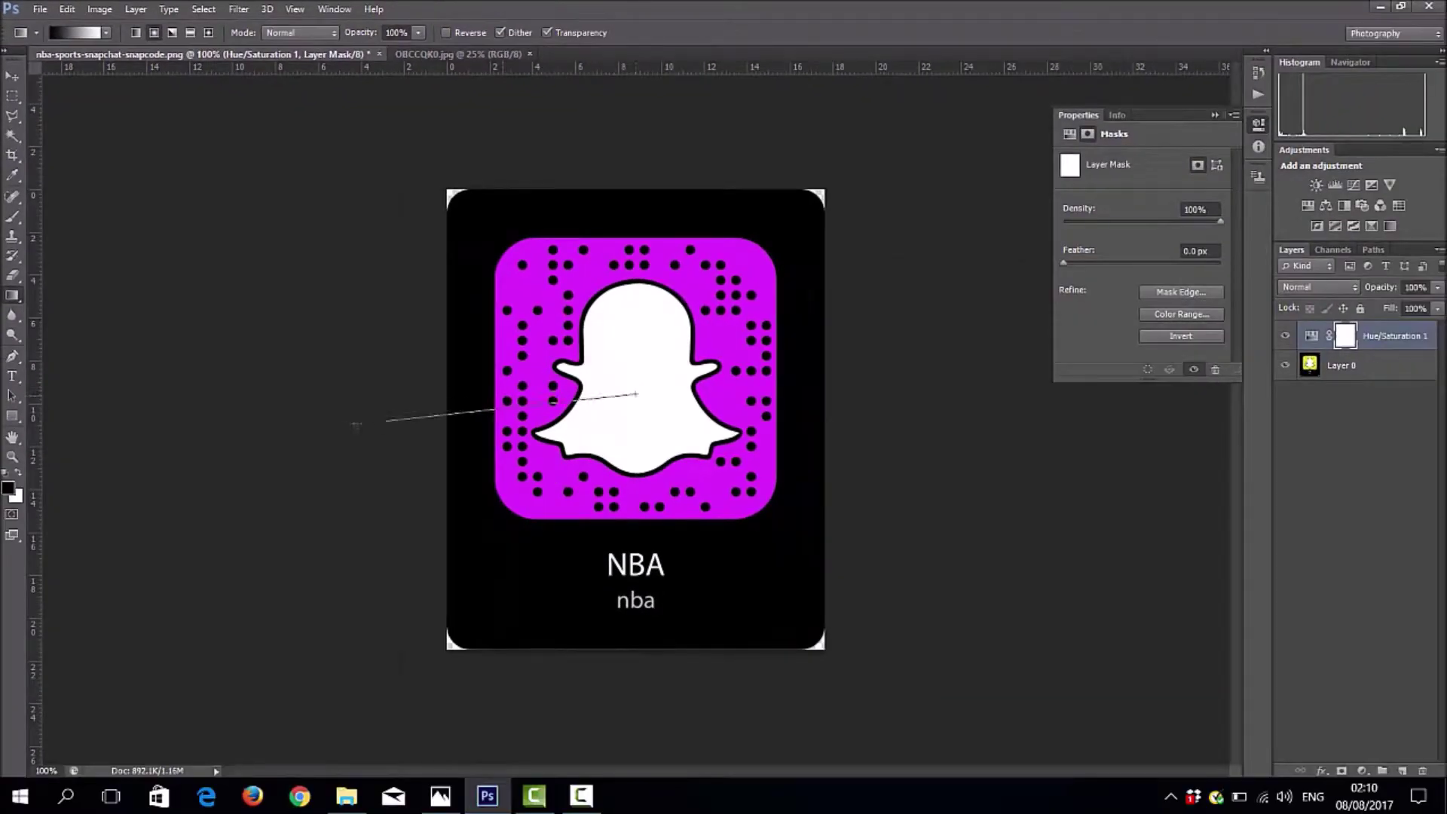
drag(636, 394, 339, 397)
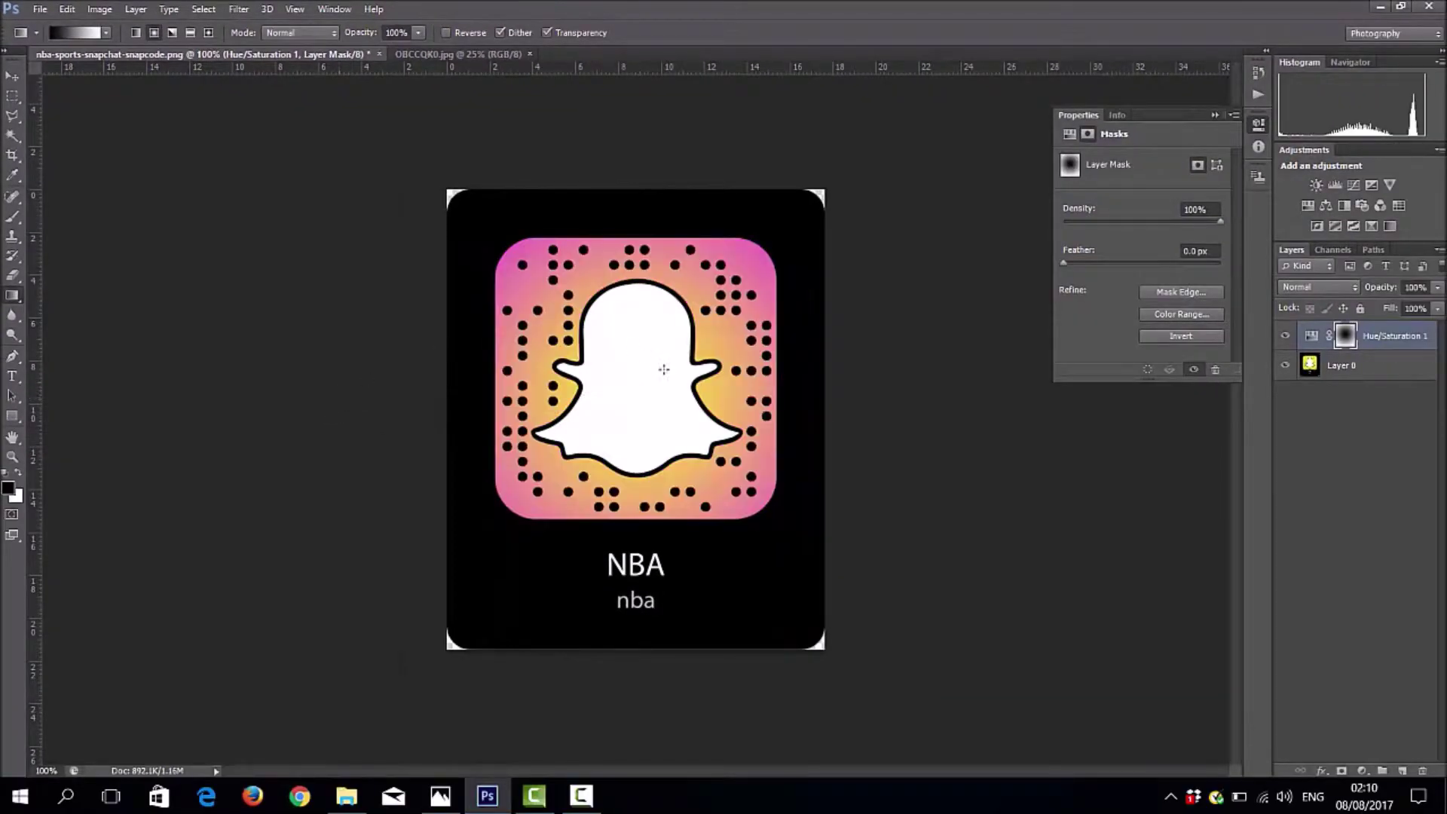
key(ctrl+z)
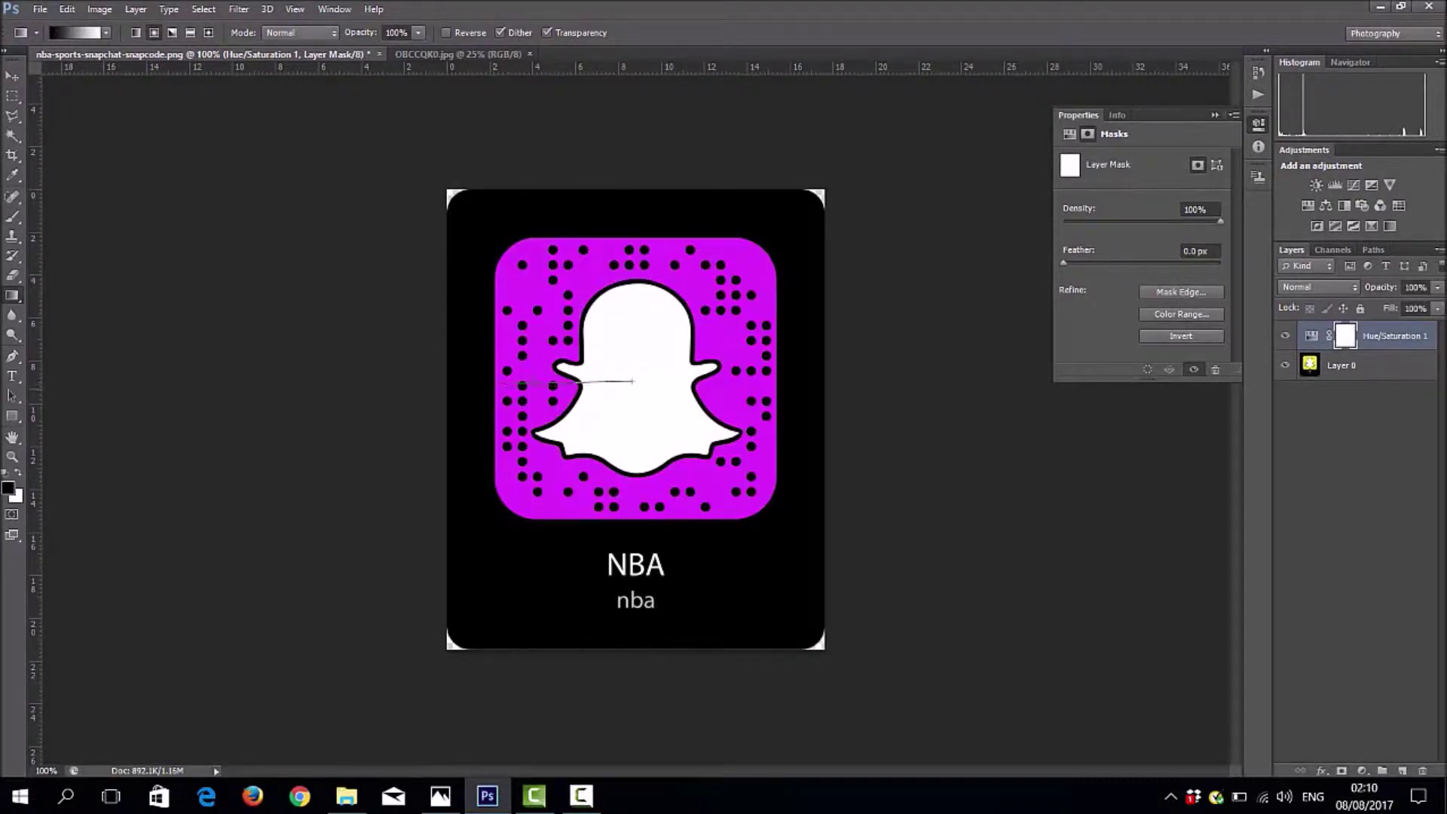
drag(633, 382, 467, 384)
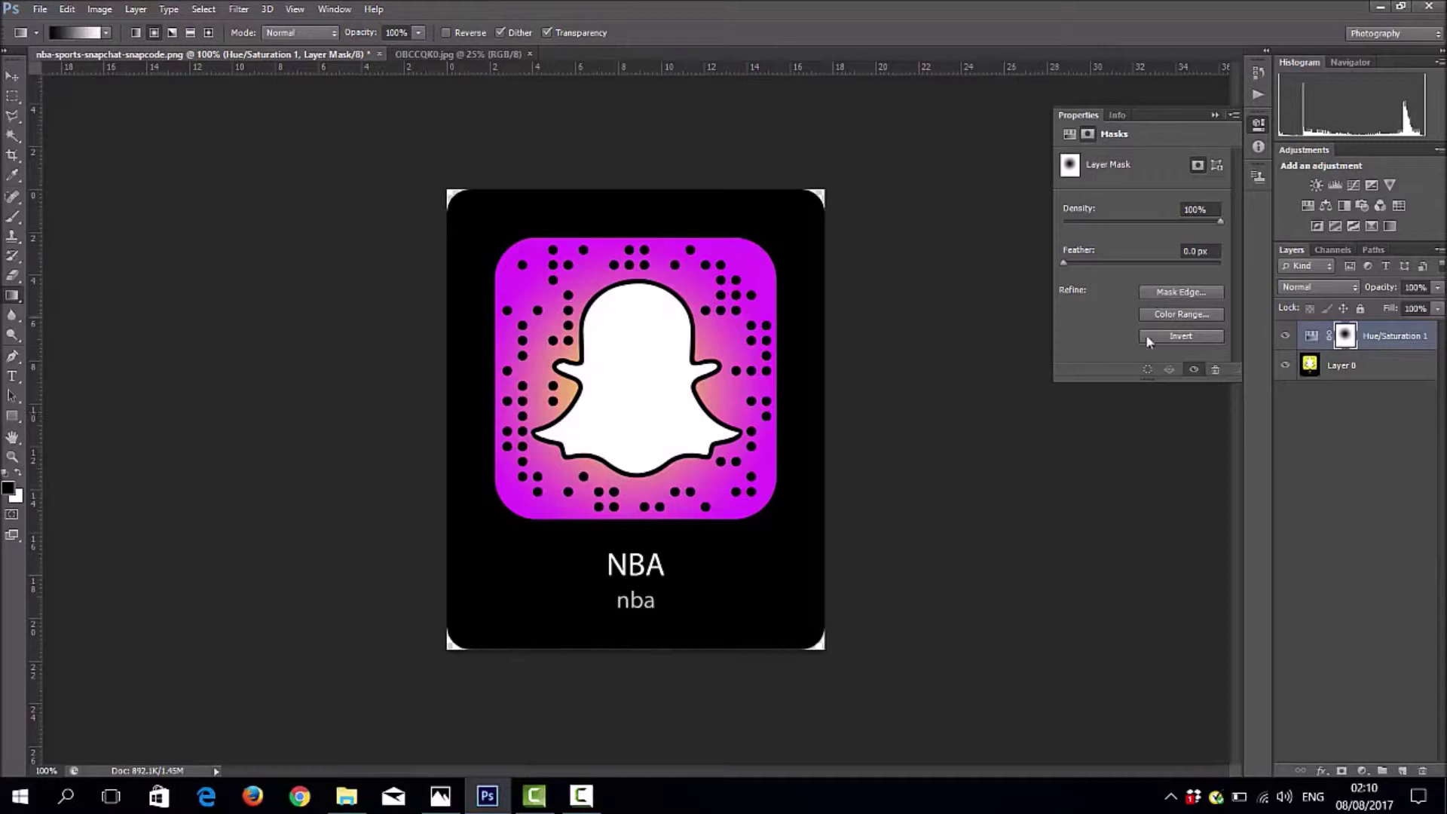
click(1372, 377)
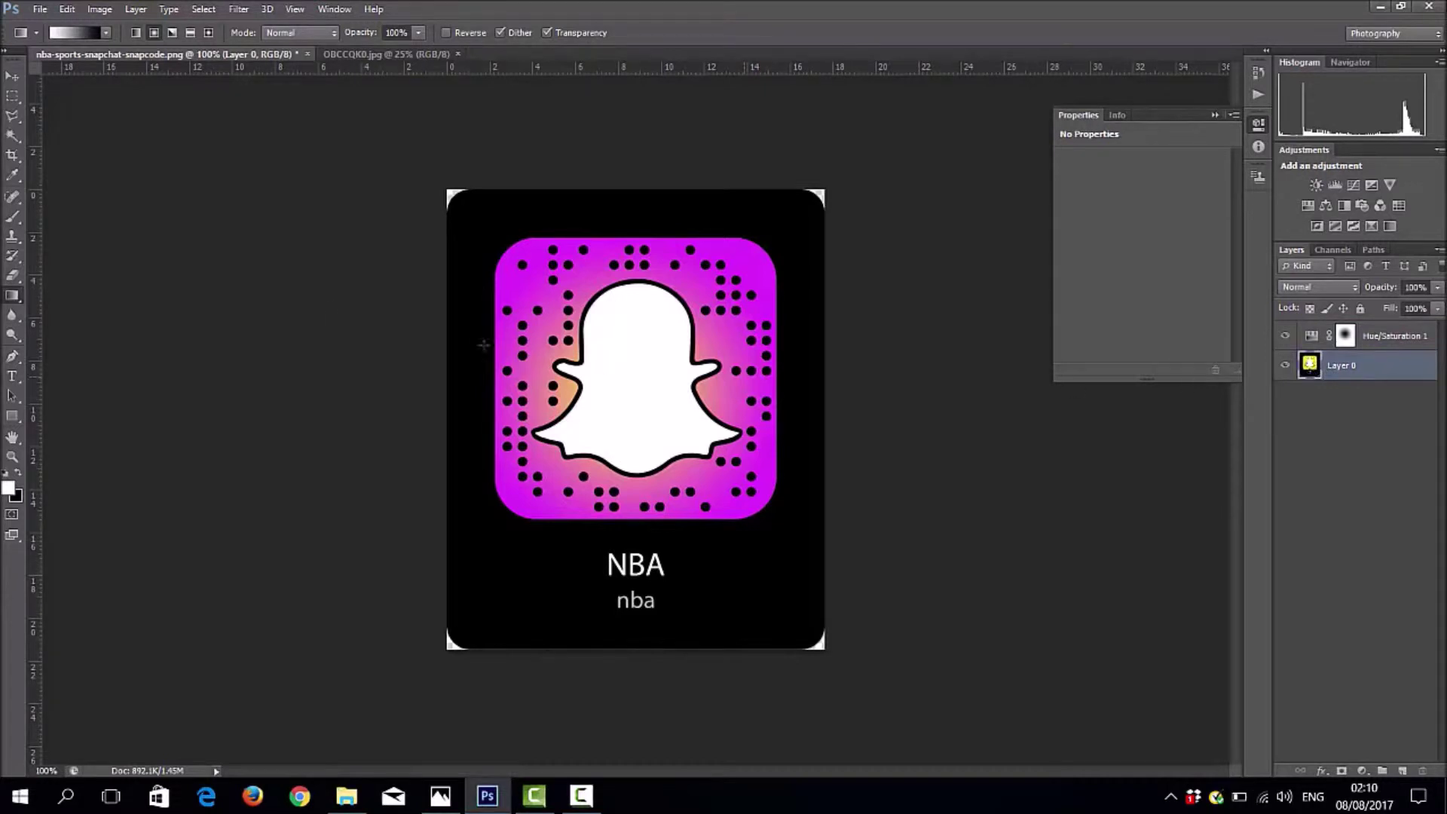
Step: Select the white ghost shape with the Magic Wand at tolerance 10
click(18, 136)
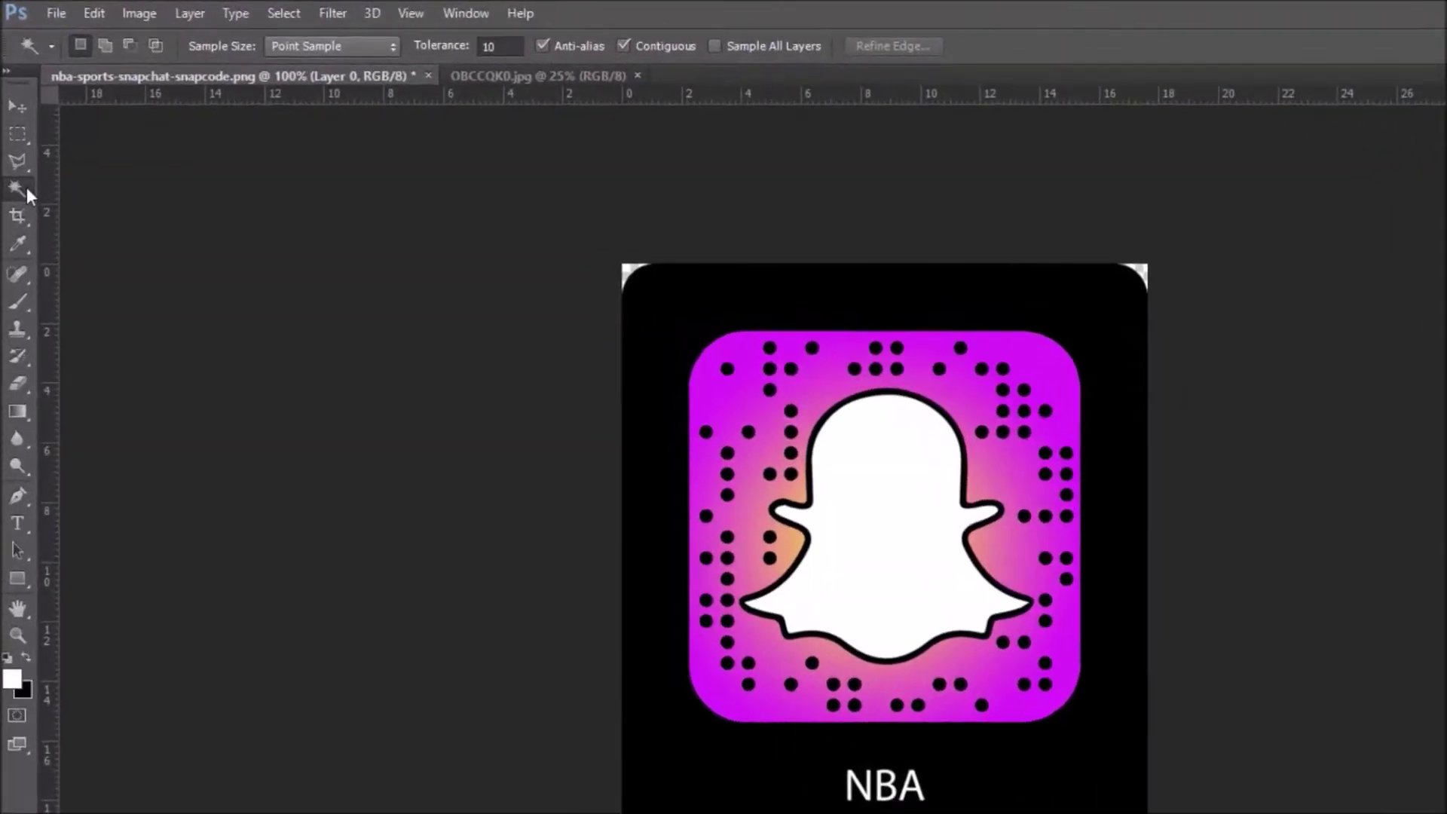
right_click(18, 137)
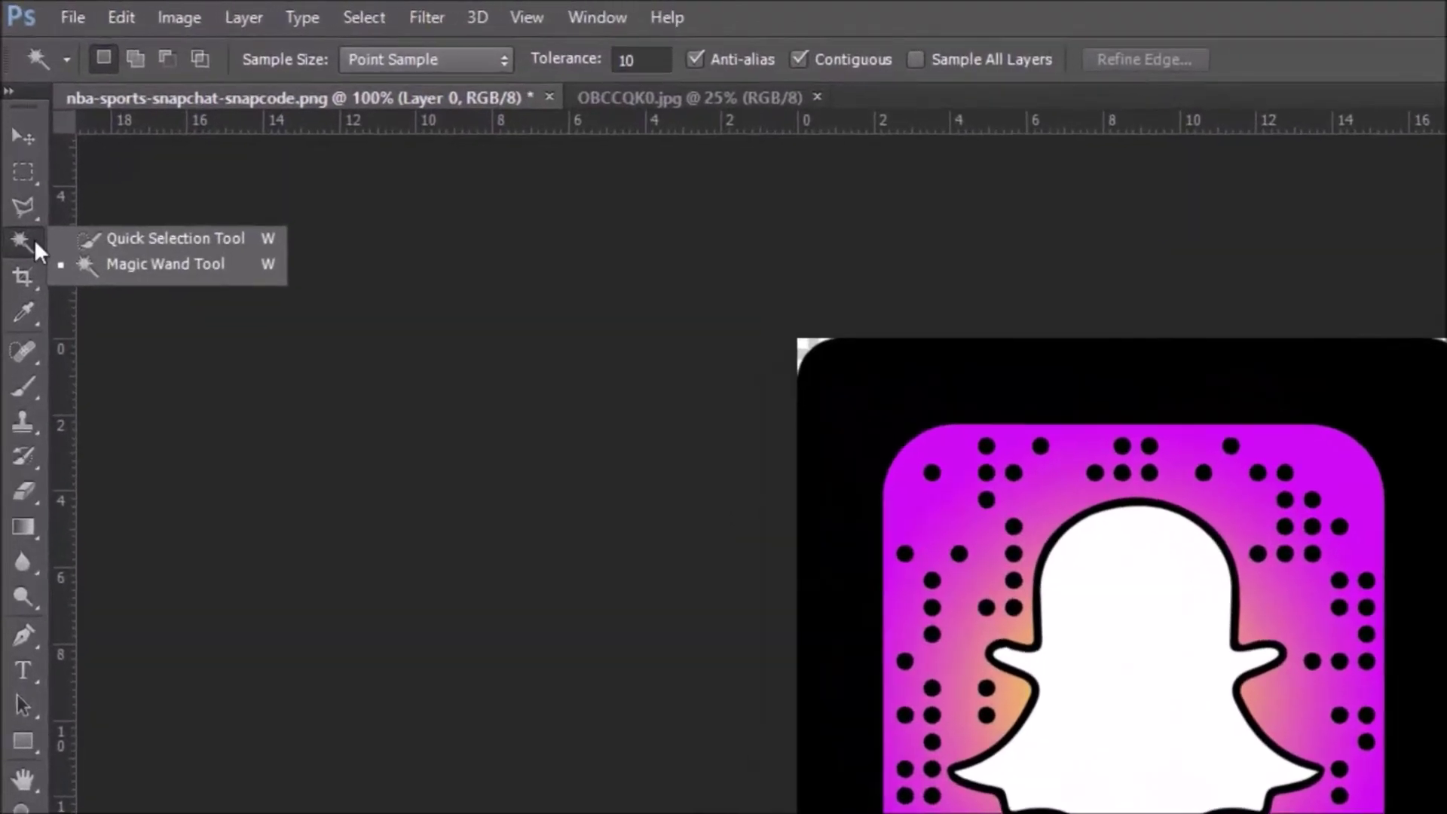
click(116, 265)
click(641, 60)
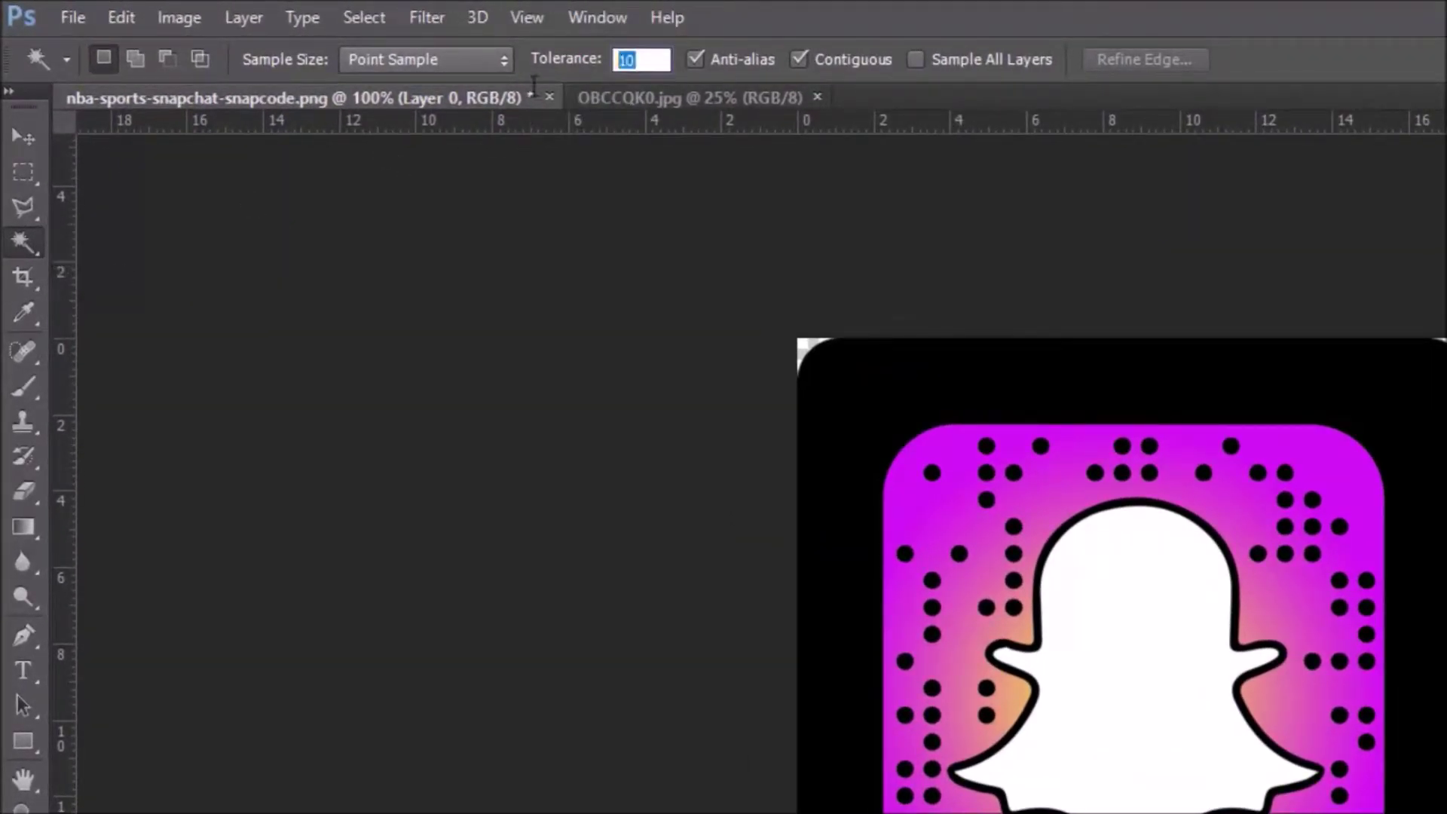
key(Return)
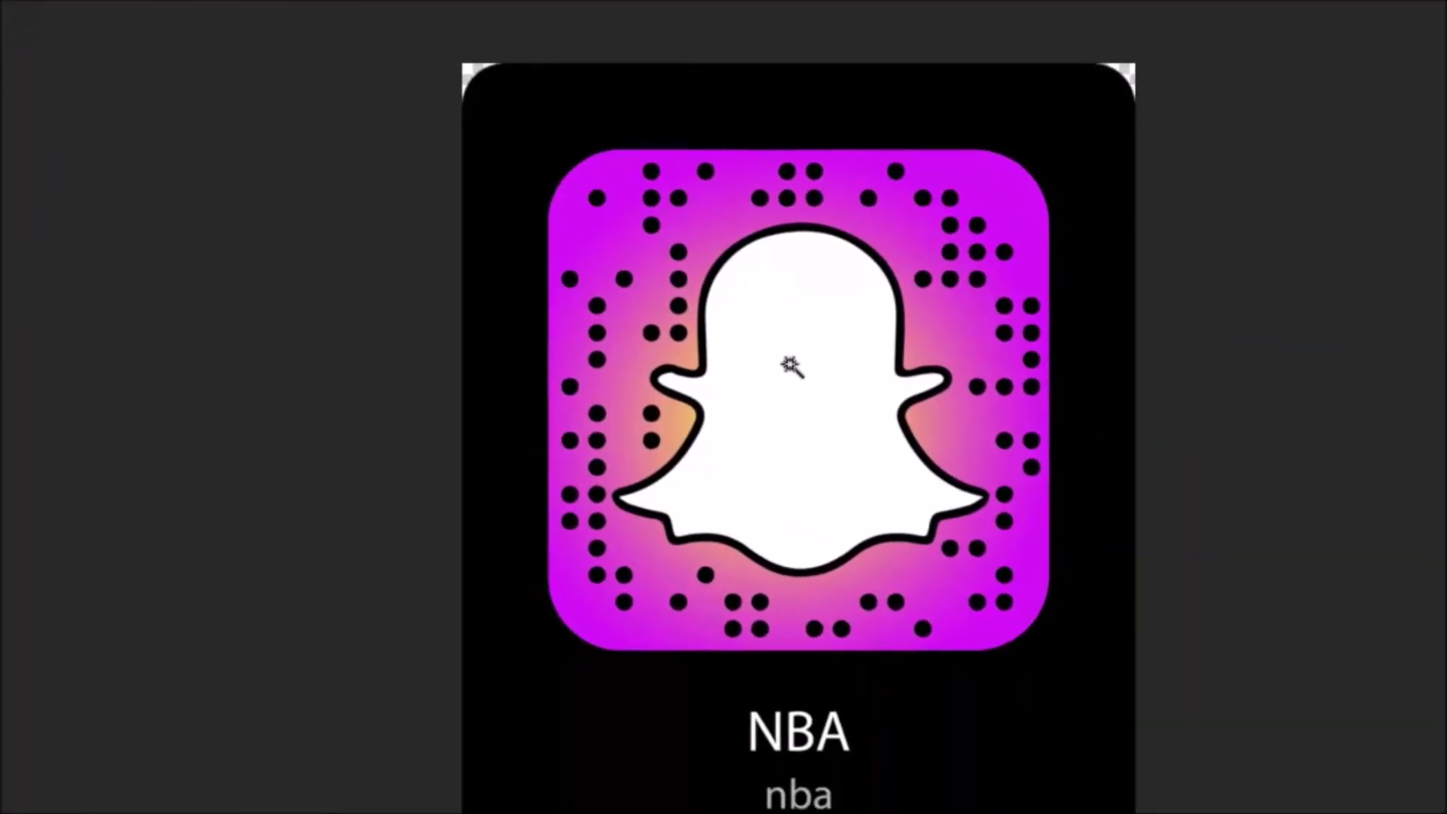
click(788, 364)
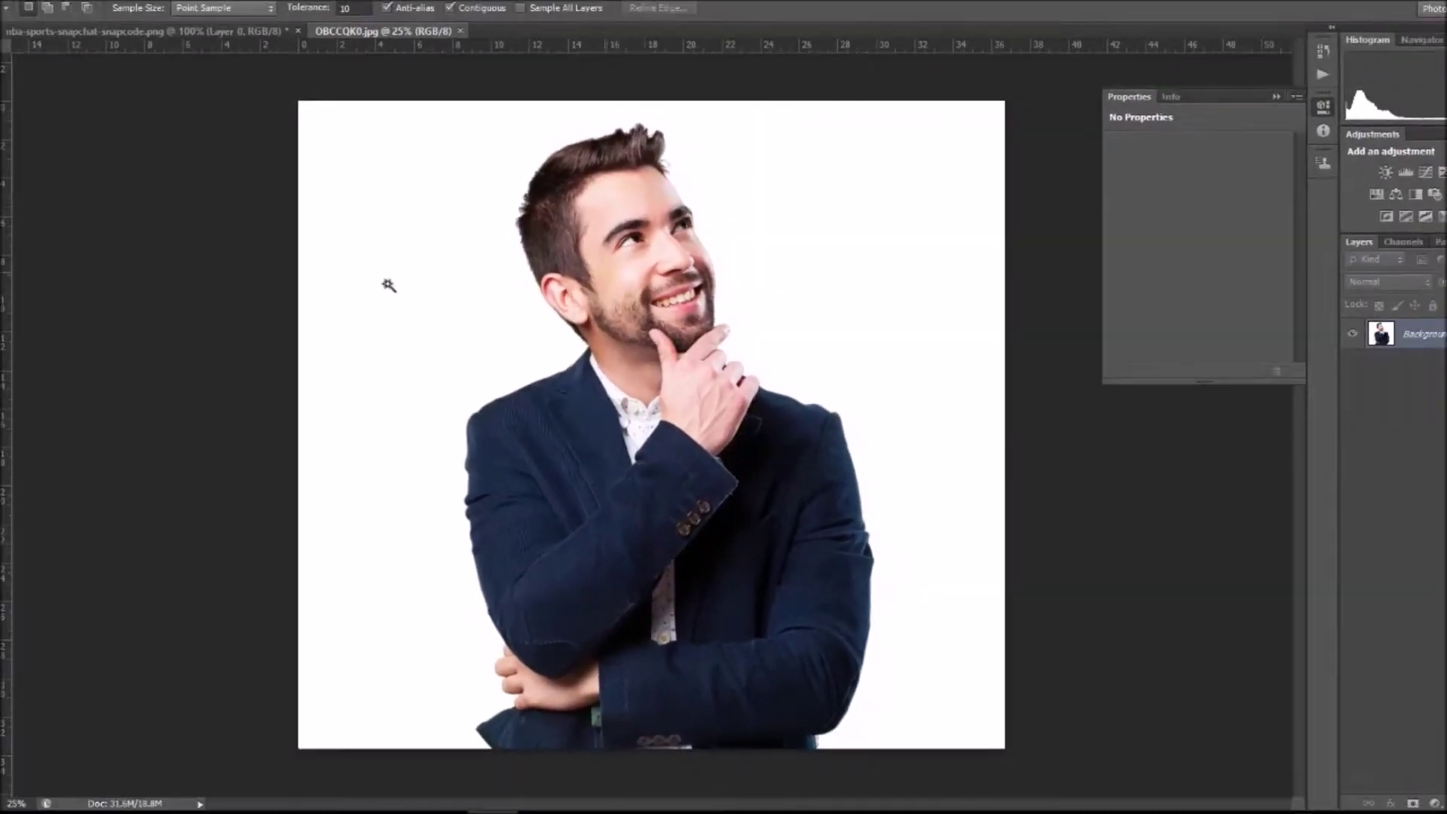
Step: Drag the man's photo into the snapcode document as Layer 1 using the Move tool
click(10, 79)
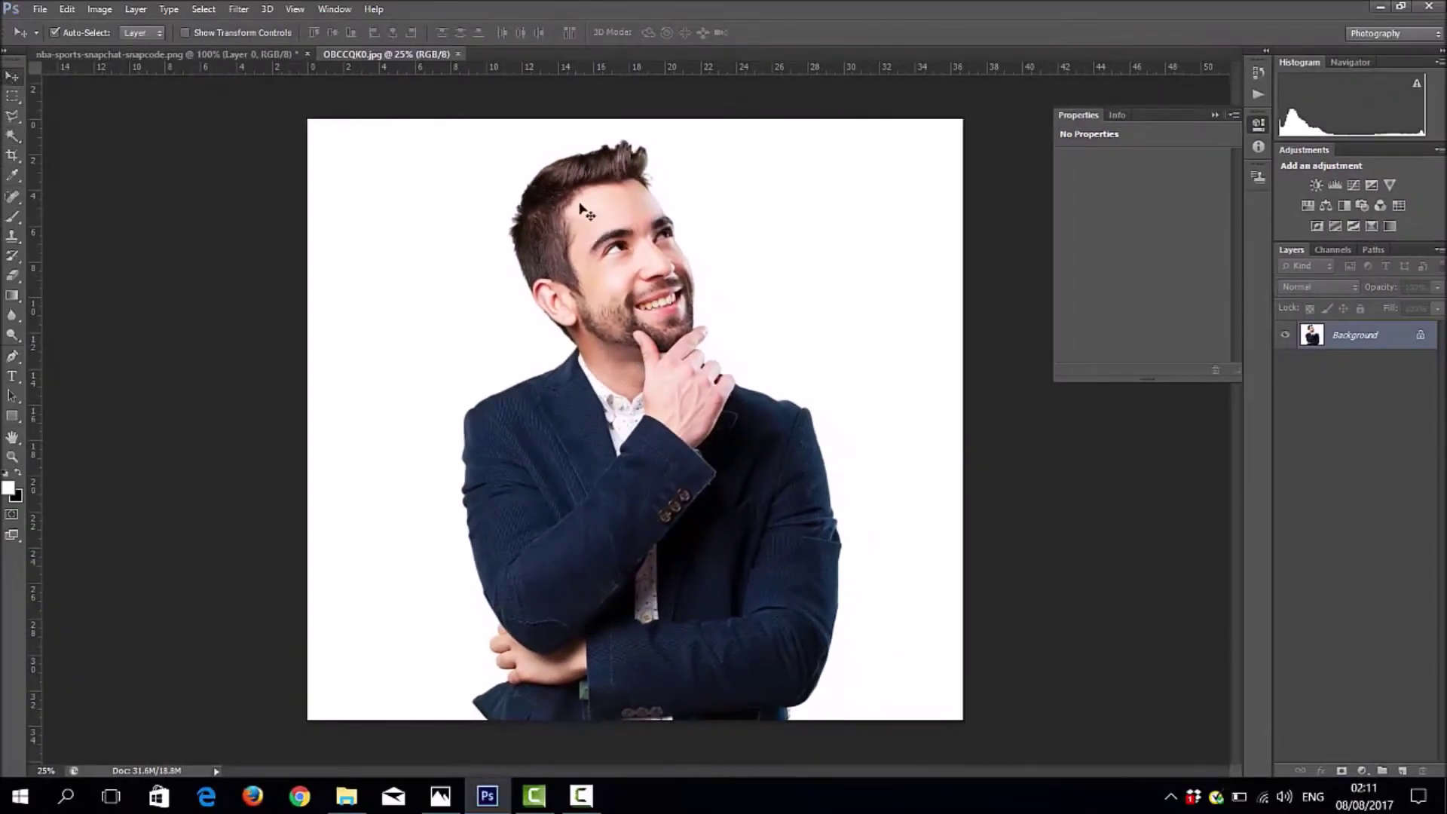
click(117, 59)
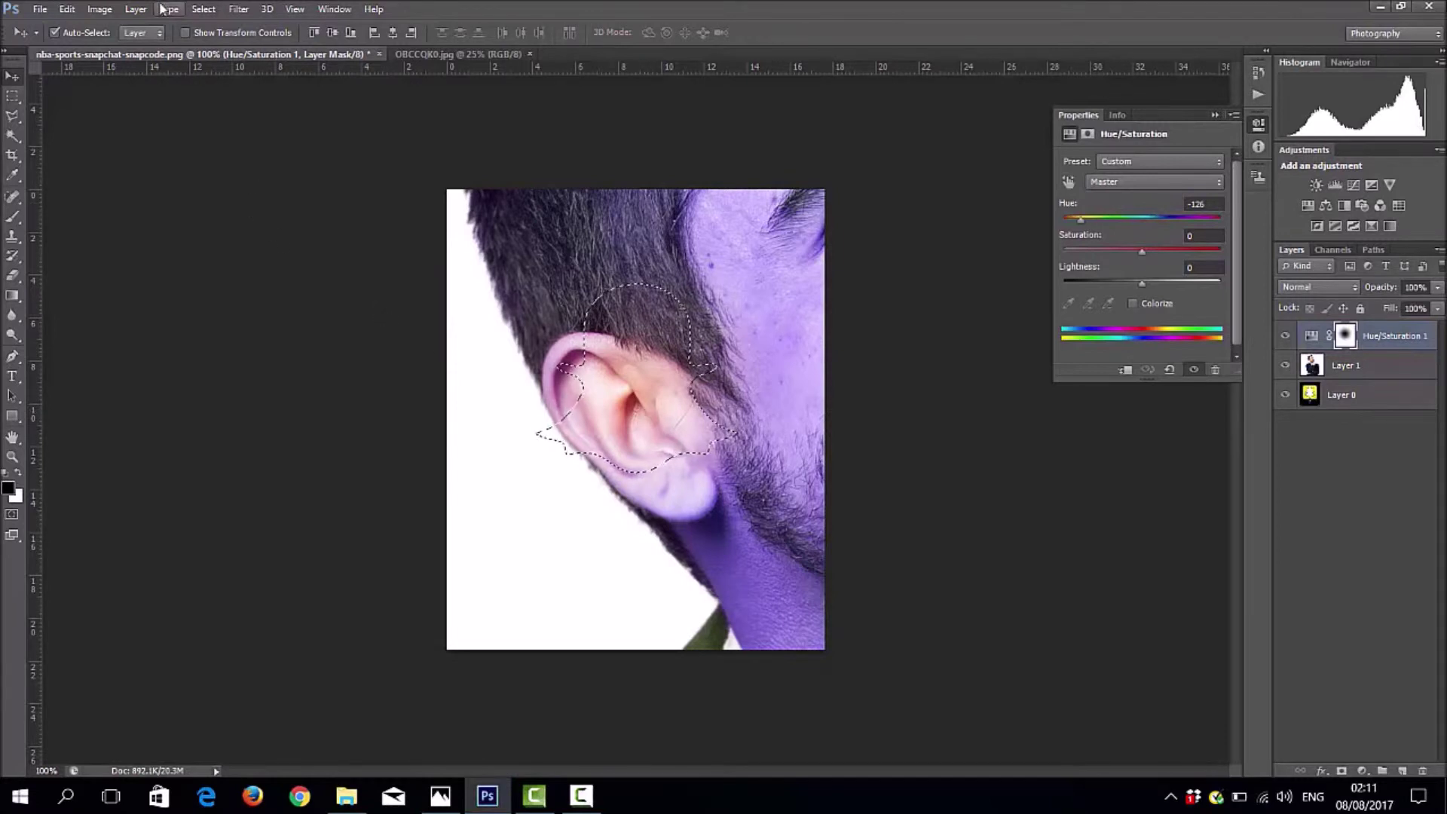
Step: Move Layer 1 above Hue/Saturation 1 and mask it to the ghost with Reveal Selection
click(135, 9)
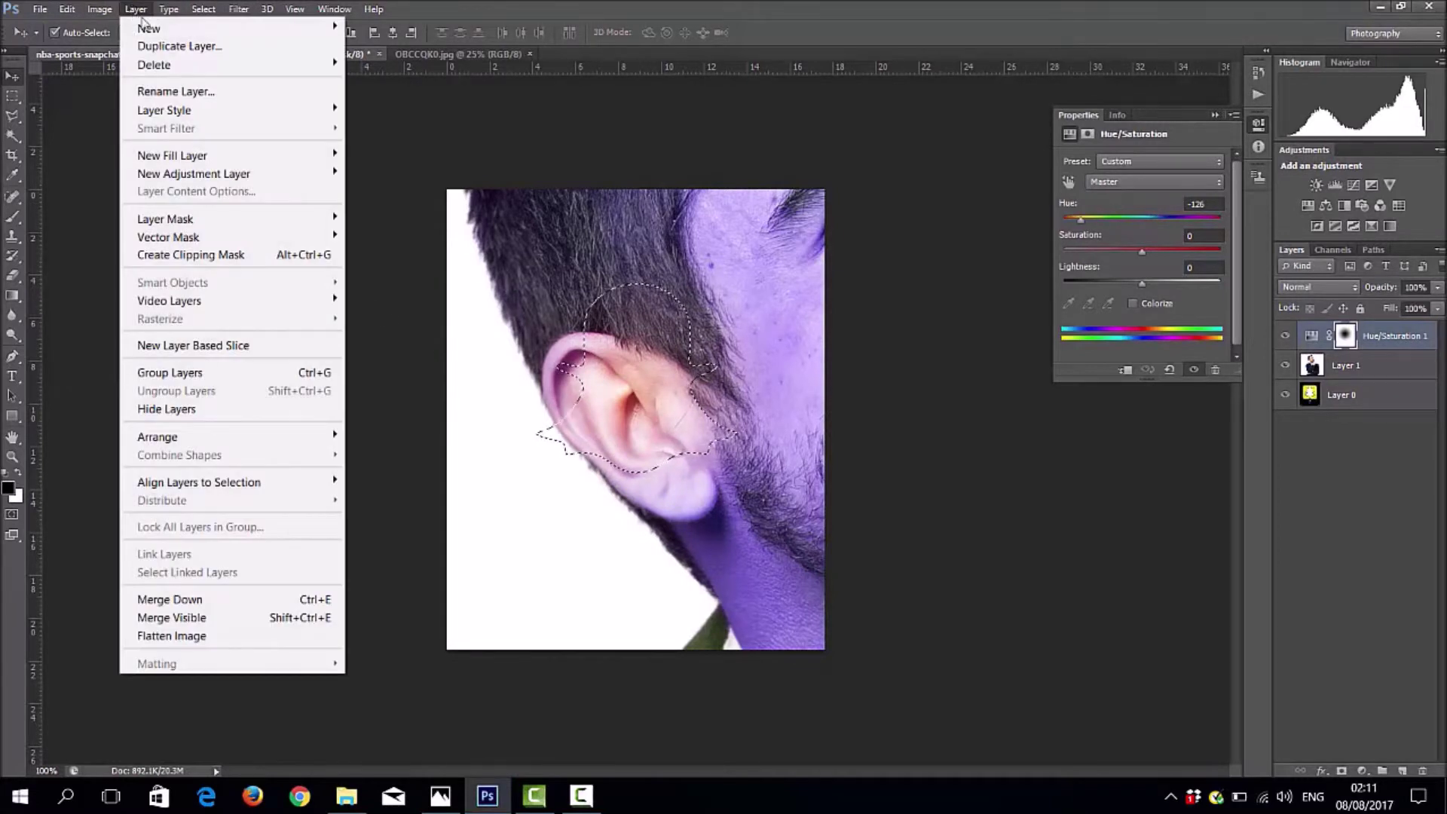
mouse_move(165, 219)
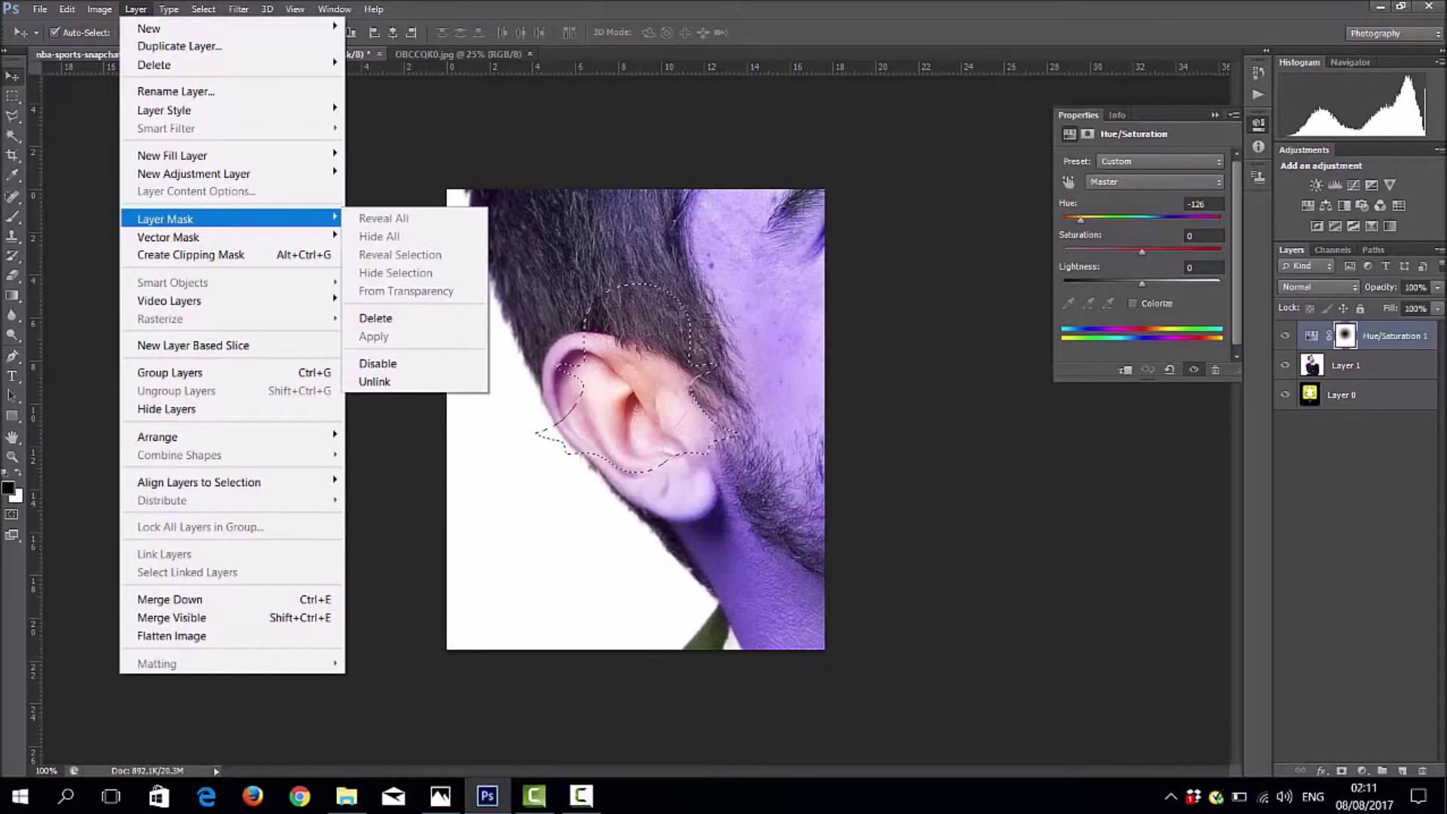
click(1386, 368)
key(h)
double_click(1386, 368)
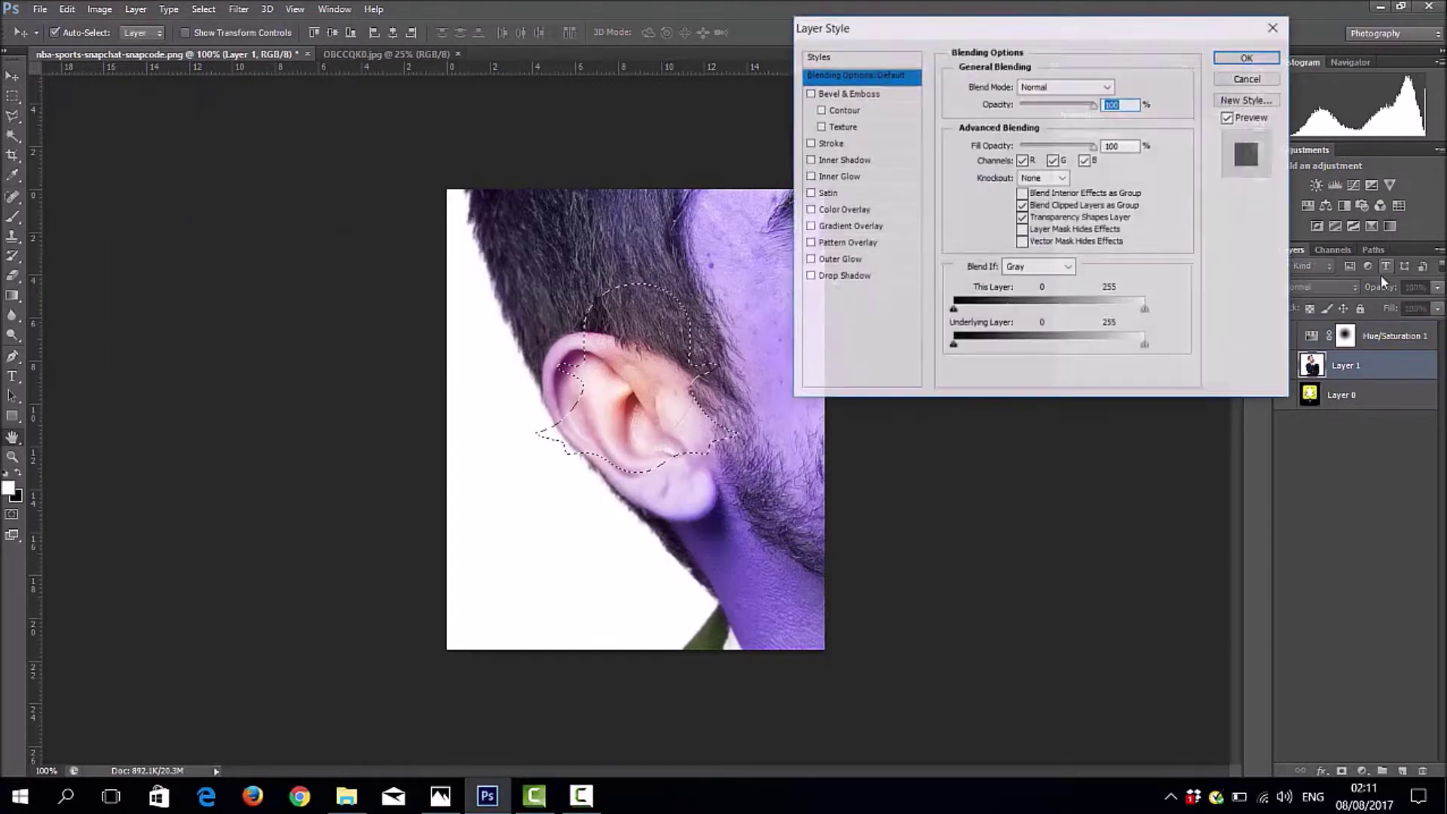
click(1247, 79)
drag(1391, 364, 1379, 331)
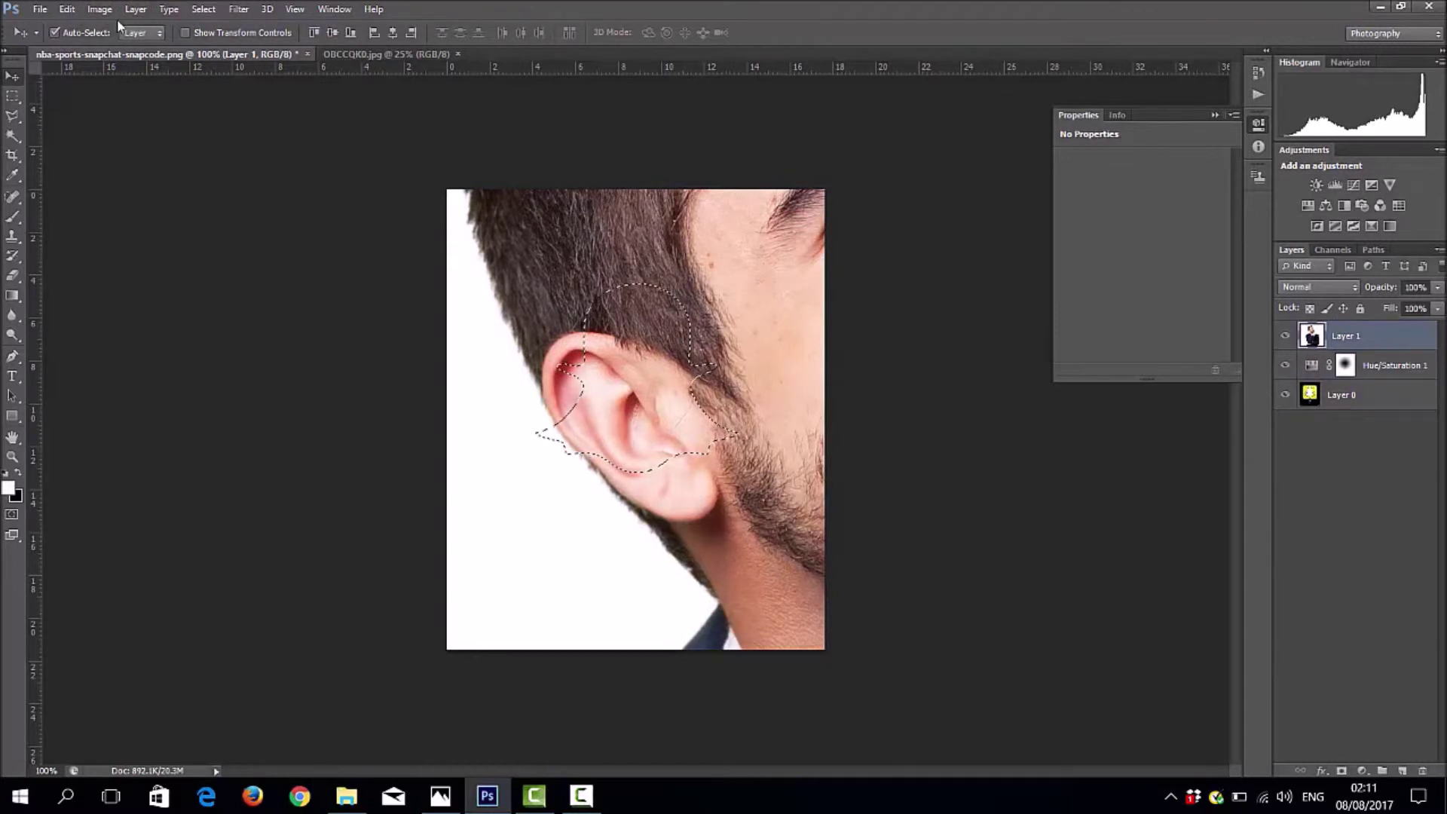
click(134, 10)
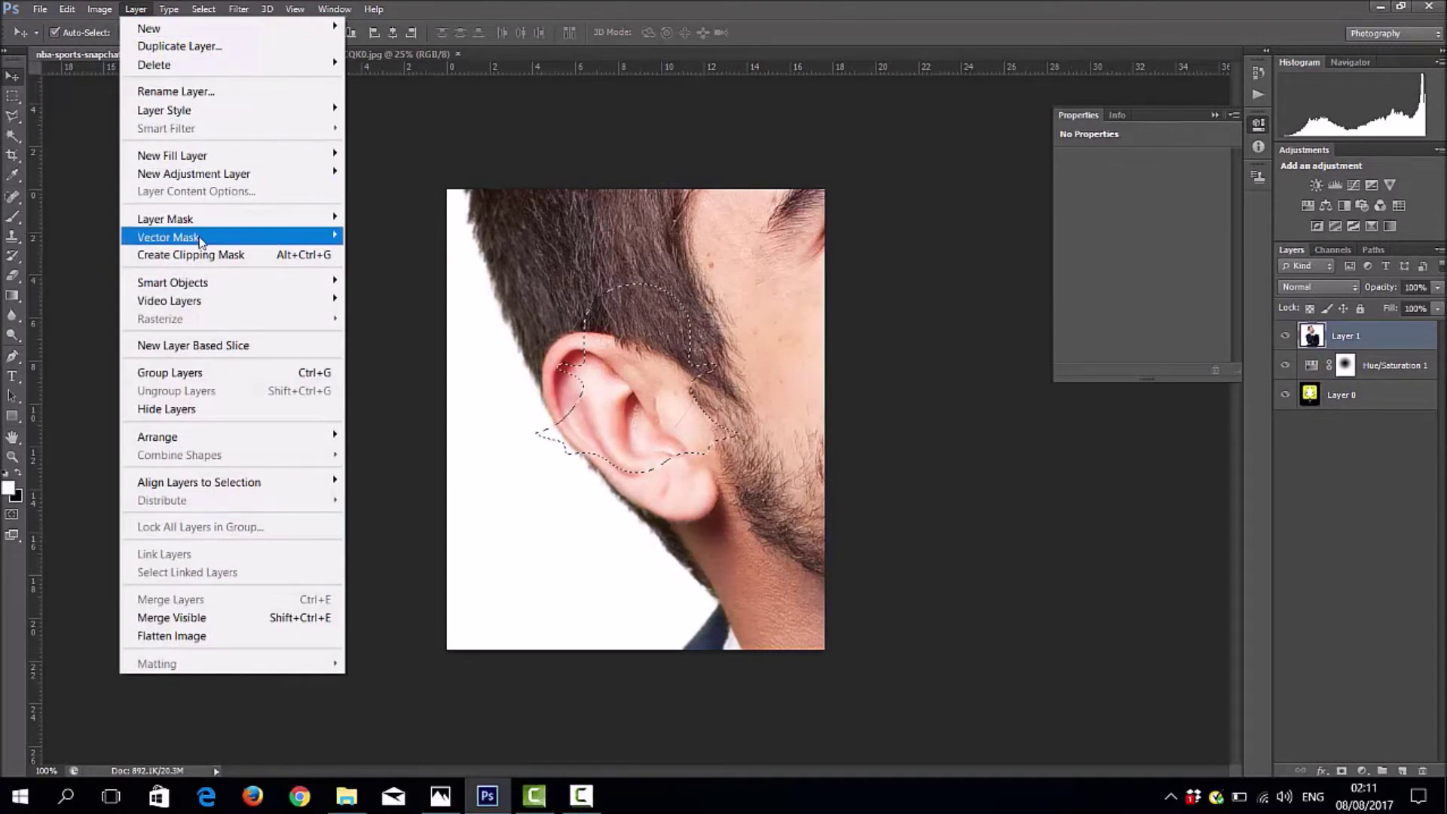
mouse_move(165, 218)
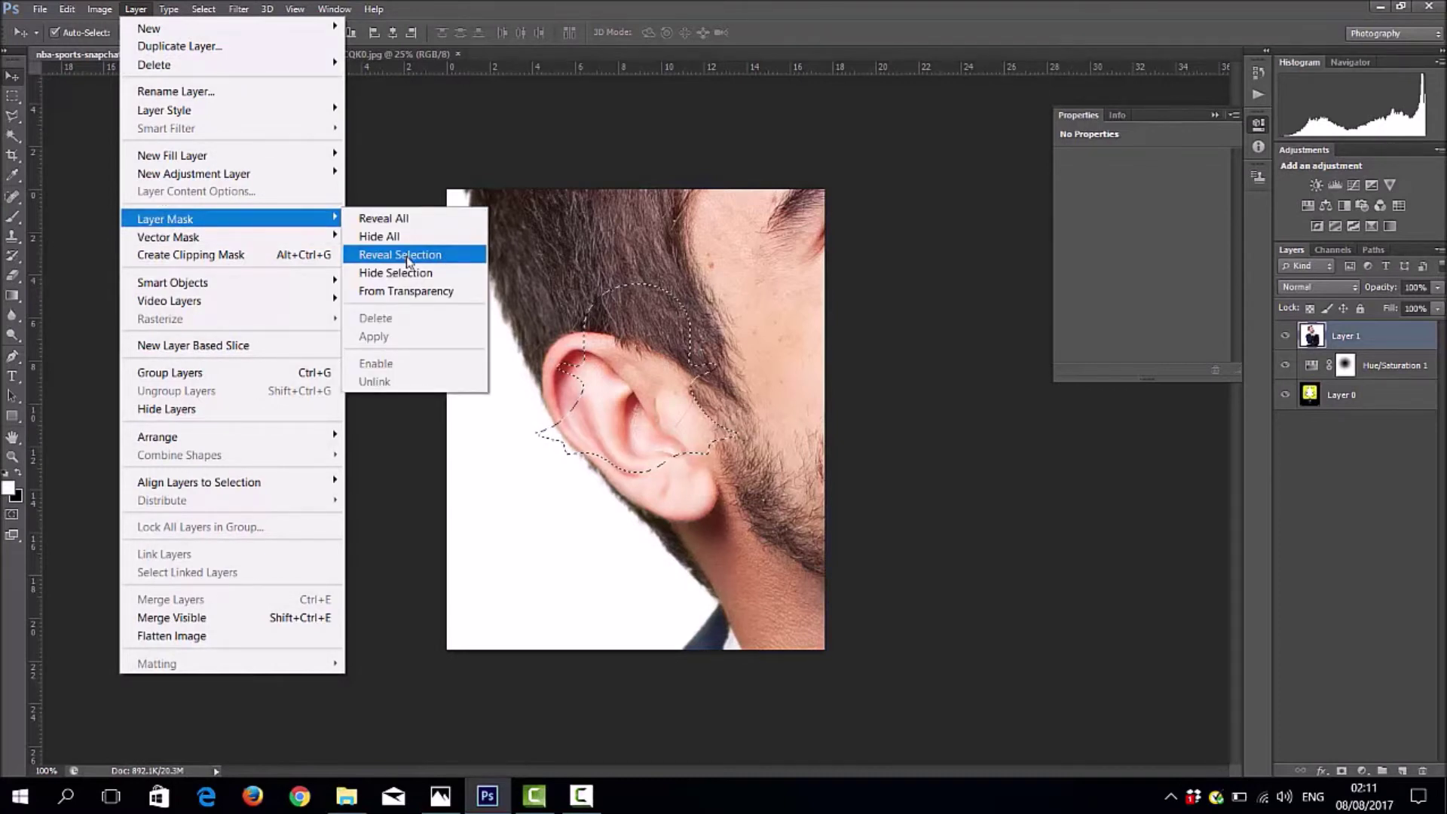
click(407, 254)
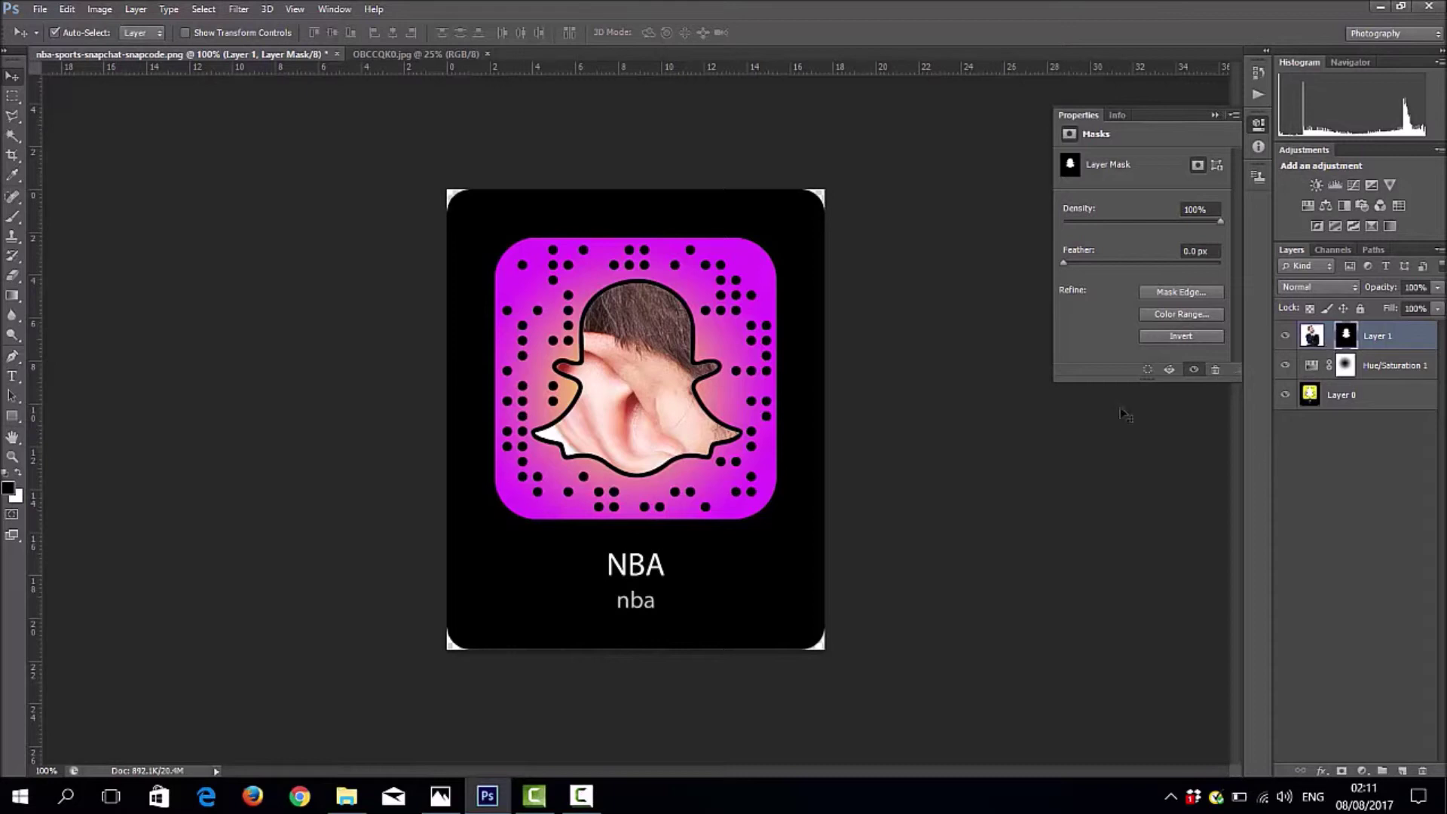
Step: Scale the photo to about 15.91% so his head and shoulders fill the ghost
drag(642, 432, 622, 428)
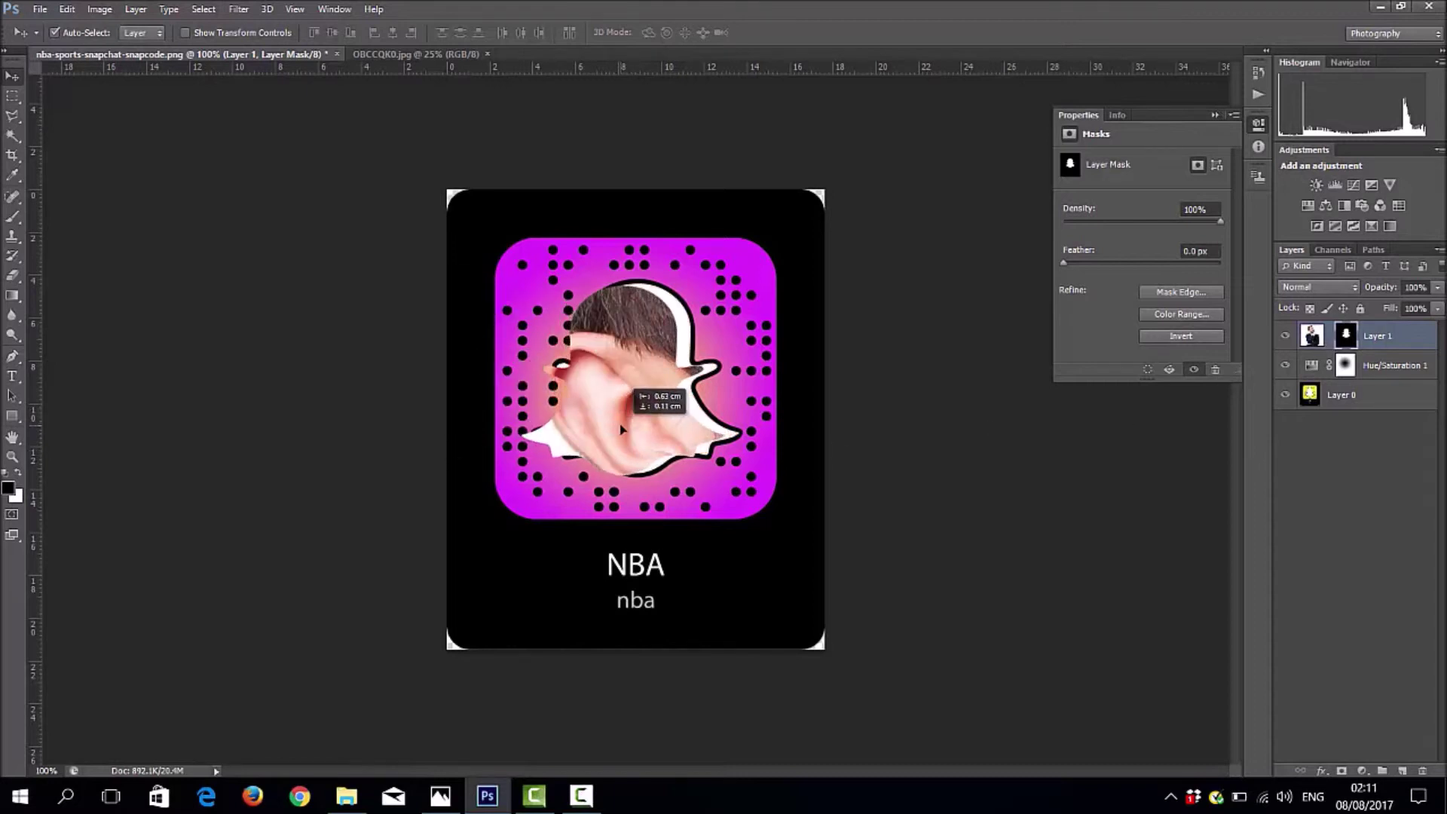
key(ctrl+z)
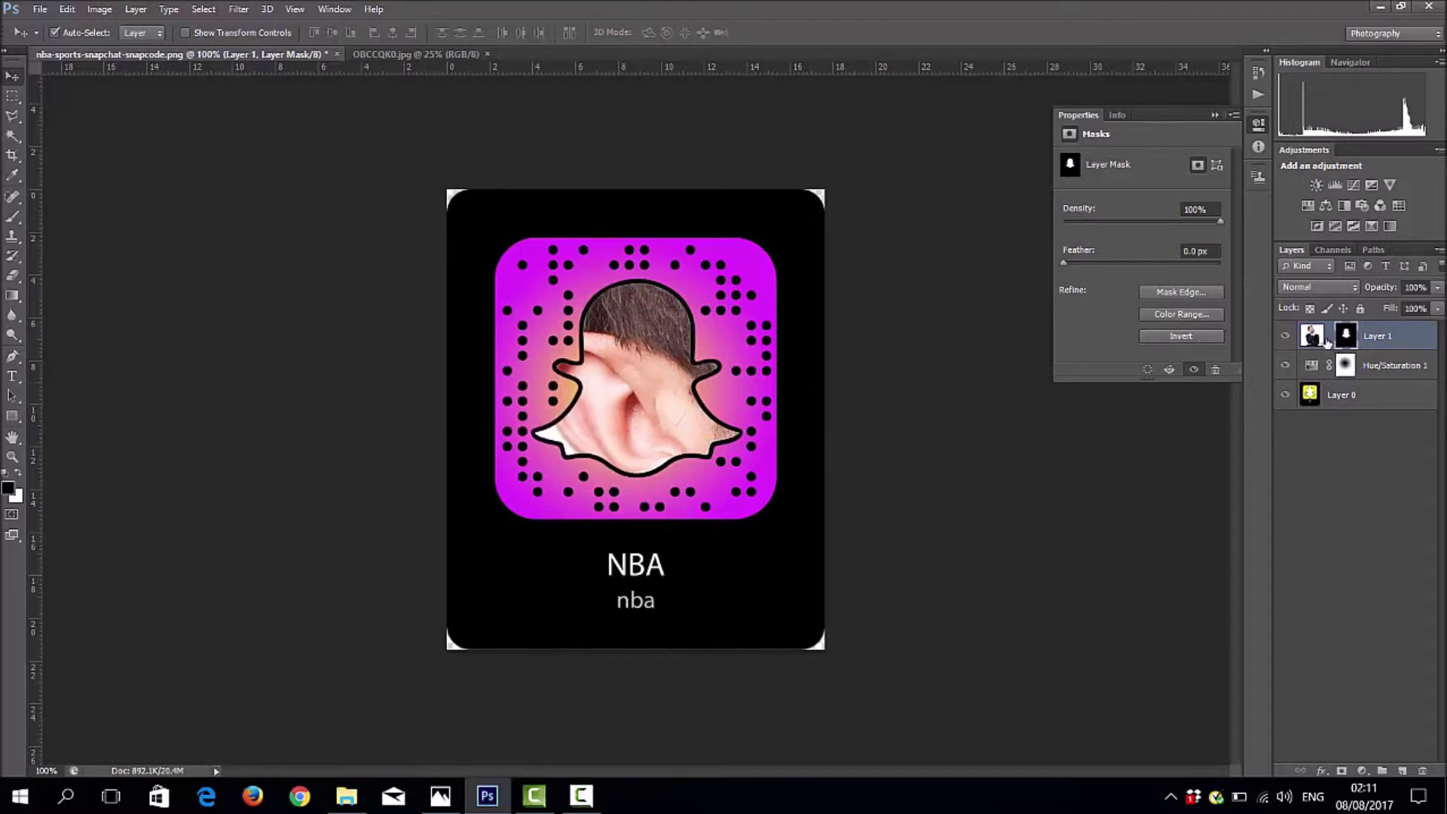
click(1323, 339)
drag(673, 389, 520, 526)
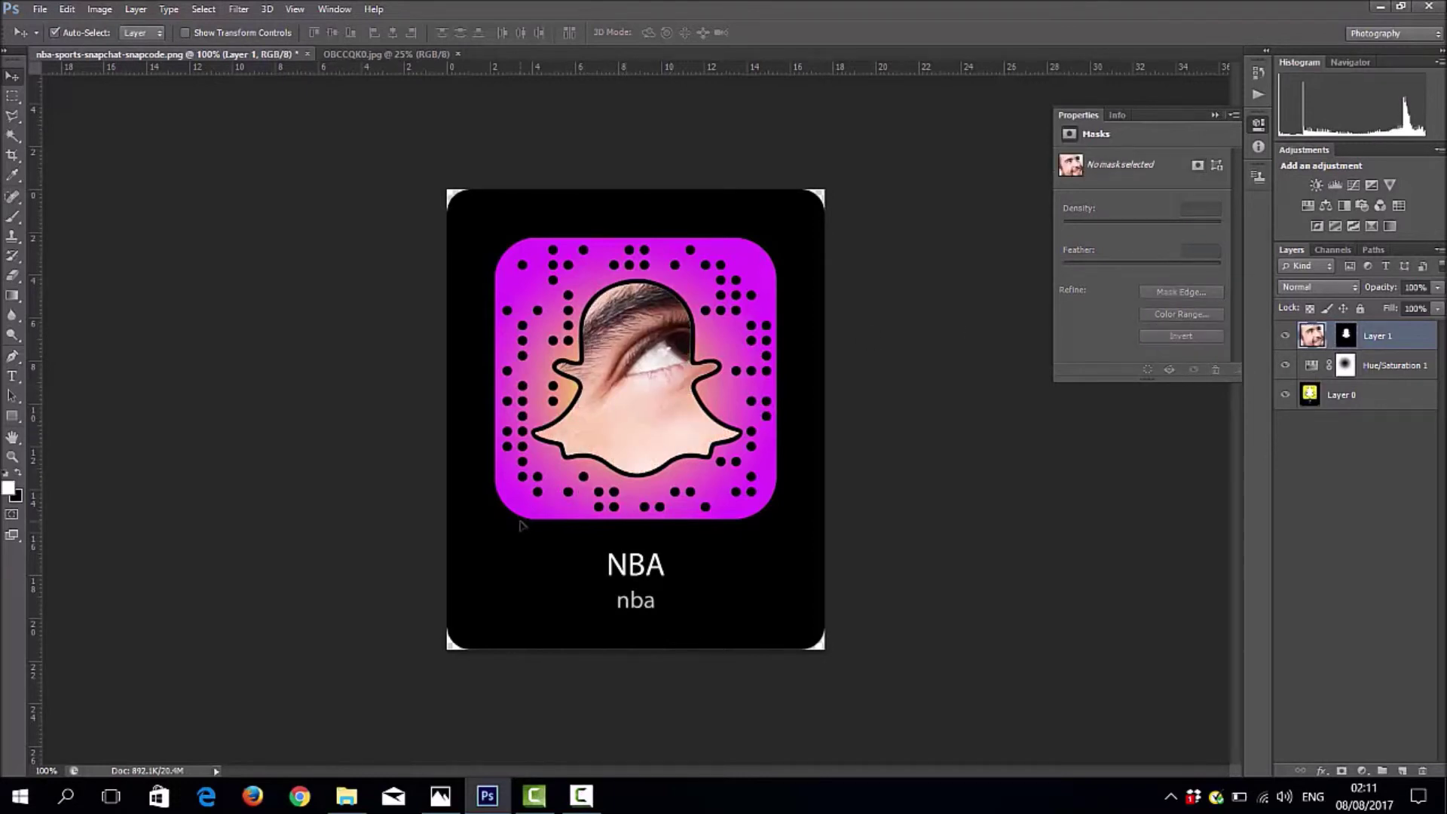
key(ctrl+t)
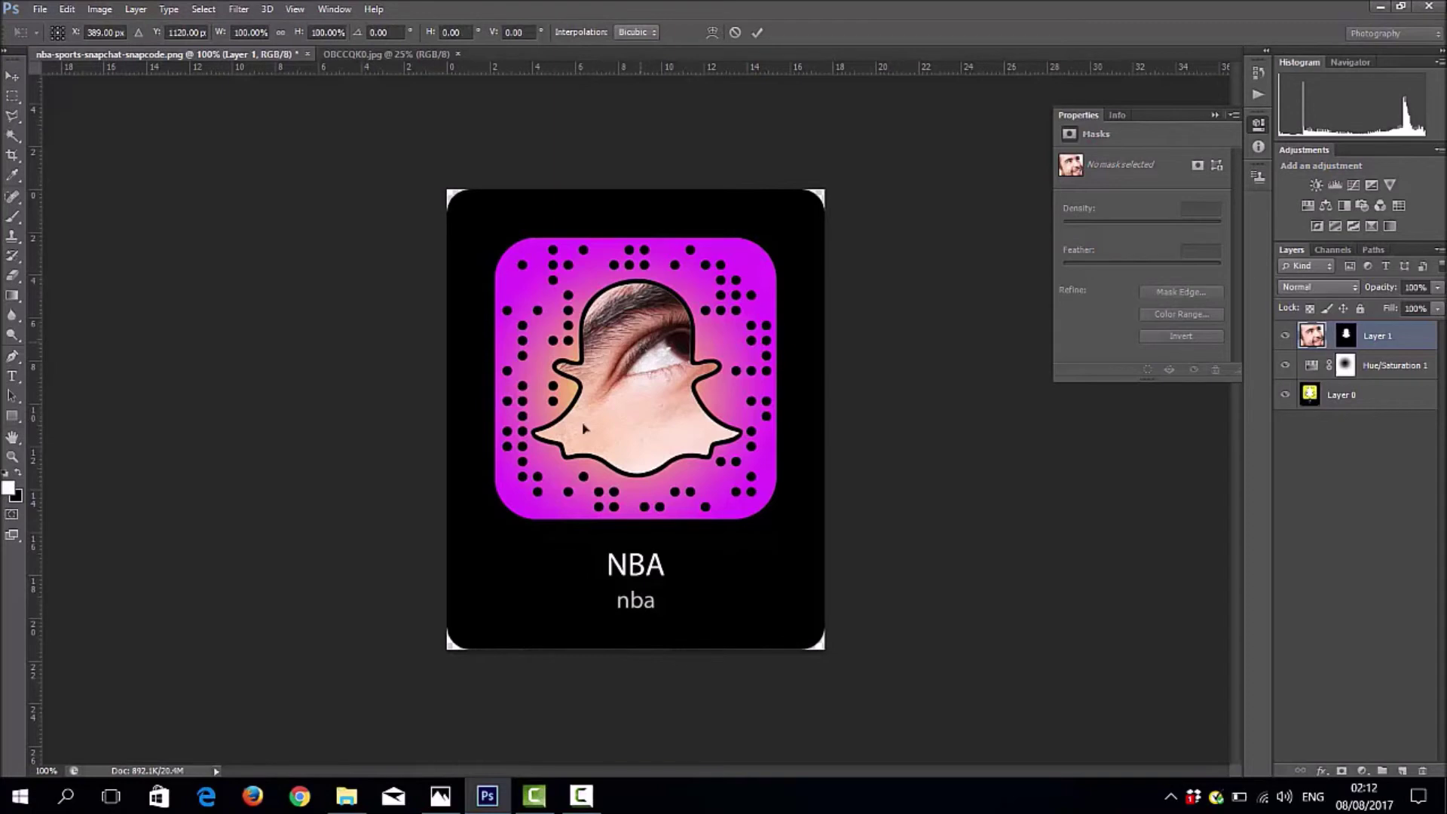
mouse_move(678, 339)
mouse_down()
mouse_move(609, 424)
mouse_move(219, 320)
mouse_up()
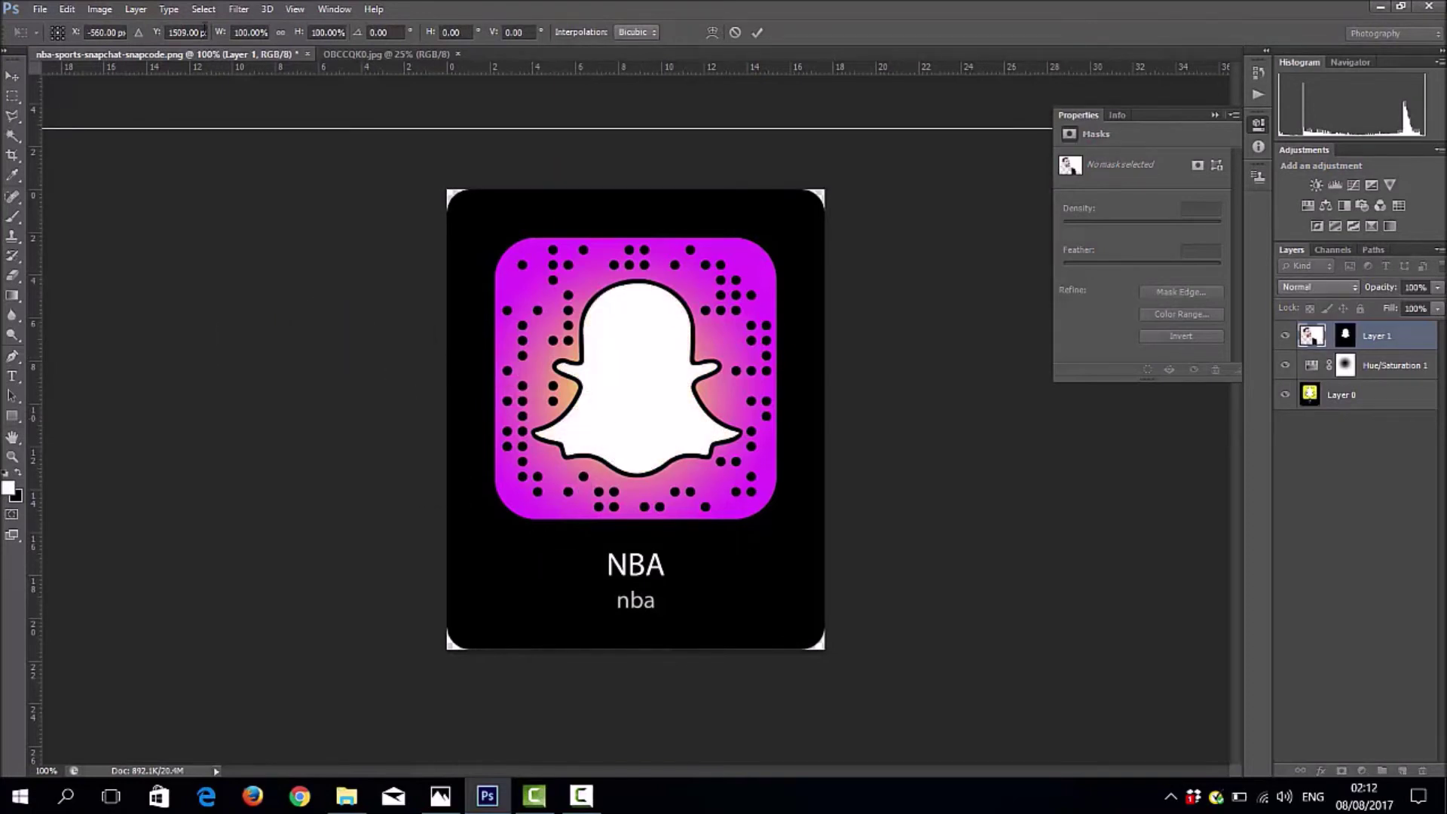
click(281, 33)
drag(528, 388, 138, 191)
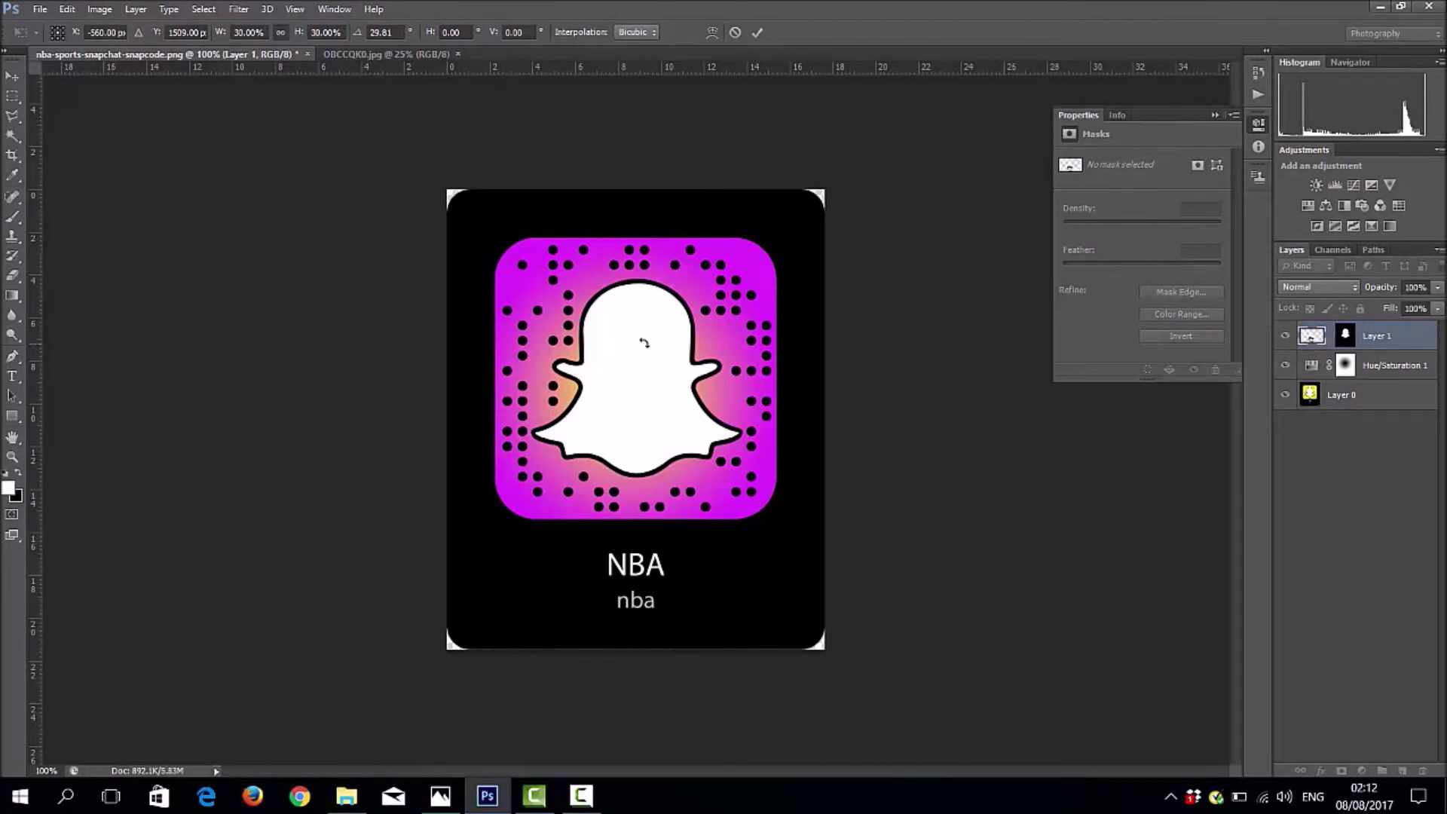
mouse_move(653, 306)
mouse_down()
mouse_move(650, 276)
mouse_move(812, 385)
mouse_move(836, 354)
mouse_up()
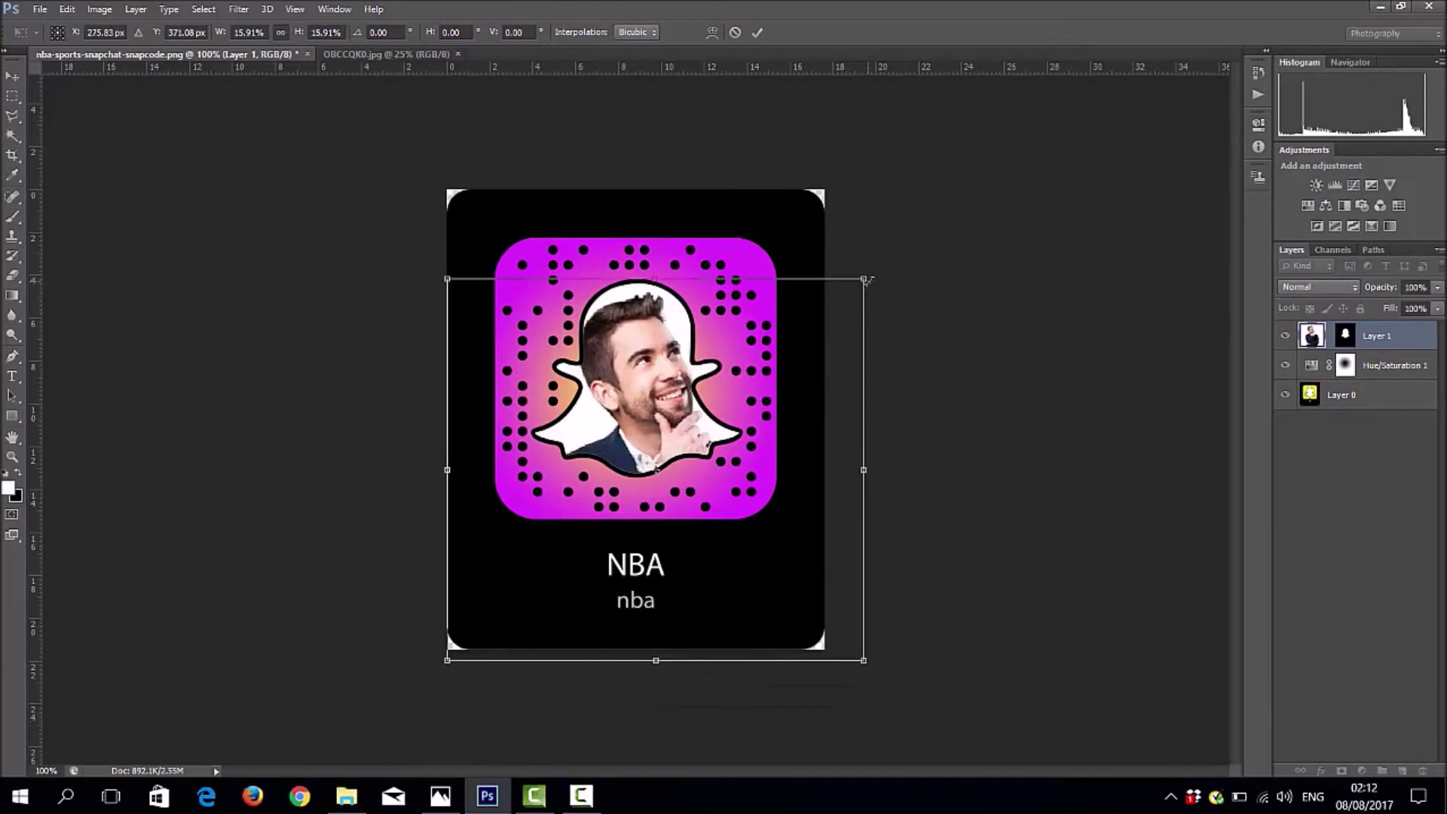
click(762, 31)
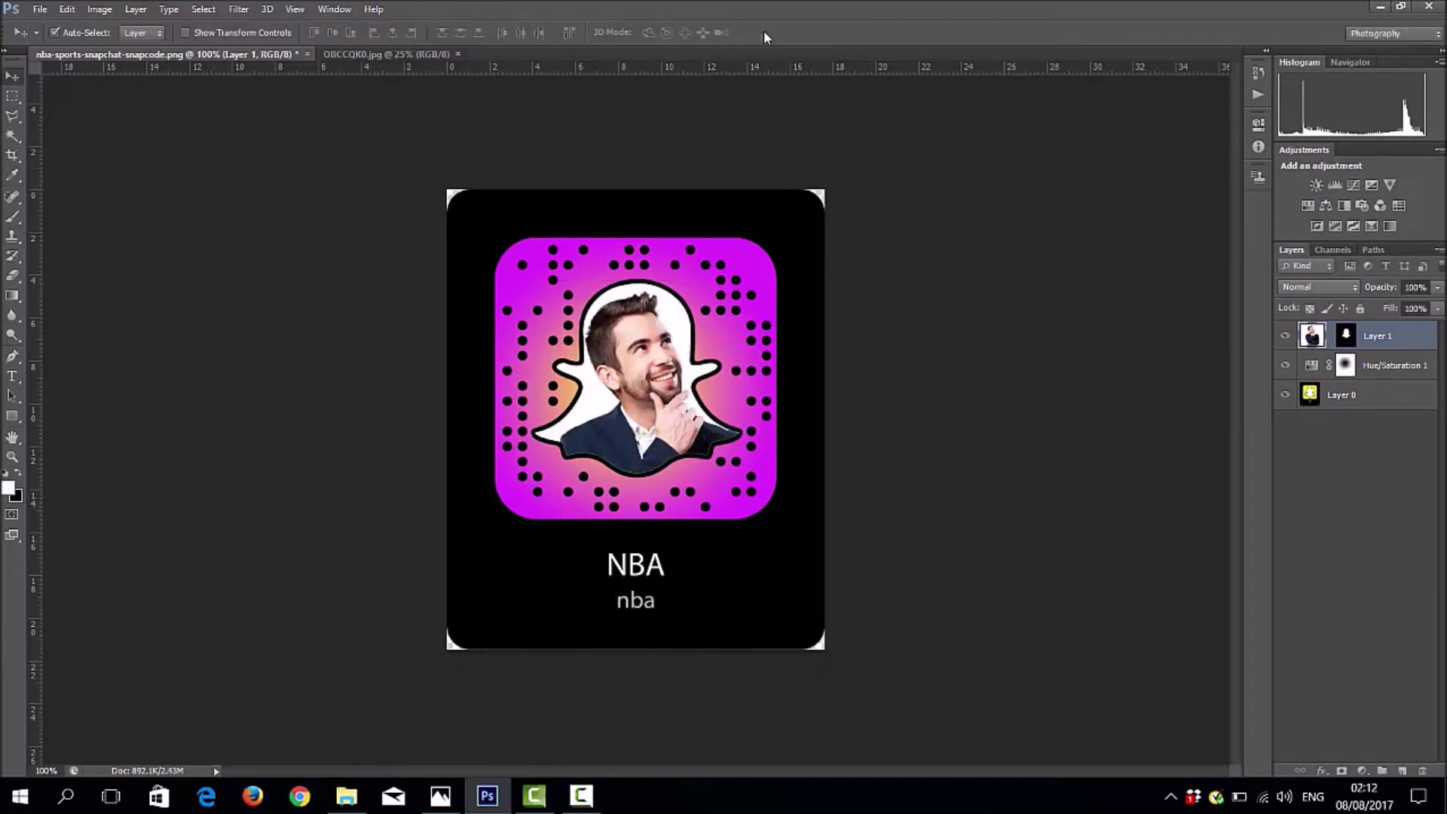